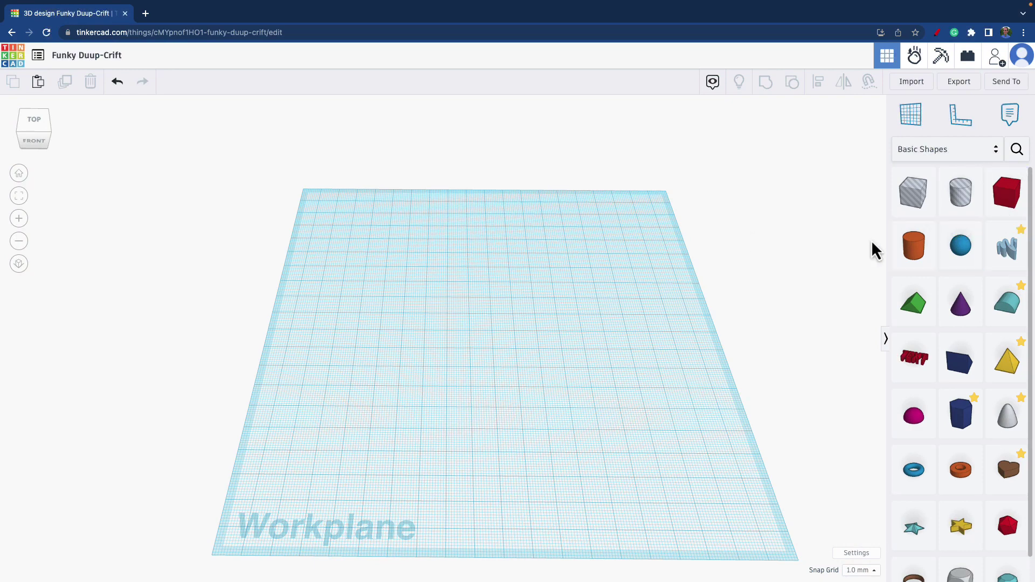
- Place a red box and size it 117 long, 5 wide and 5 tall
left_click_drag(989, 215, 463, 379)
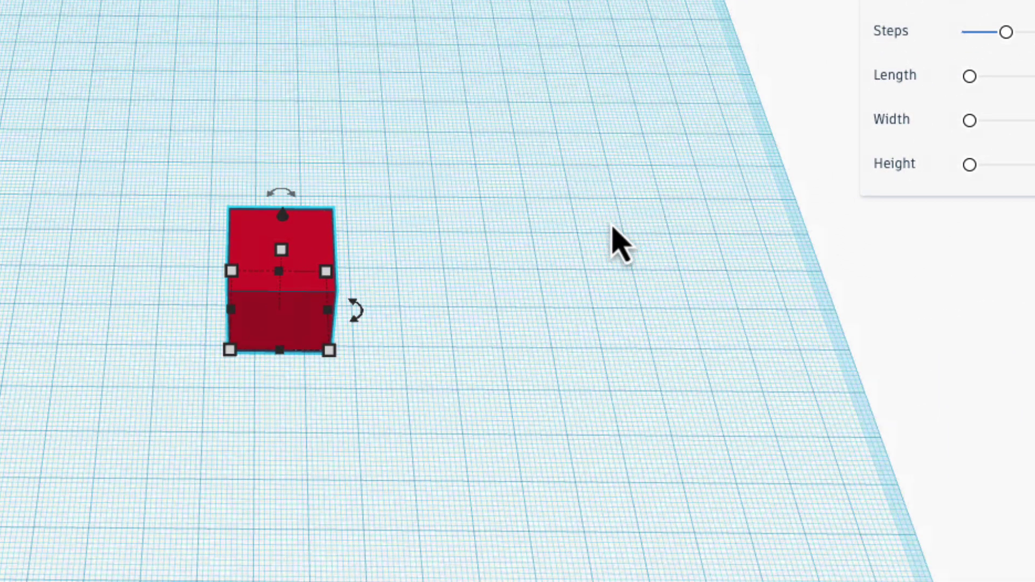
mouse_move(334, 356)
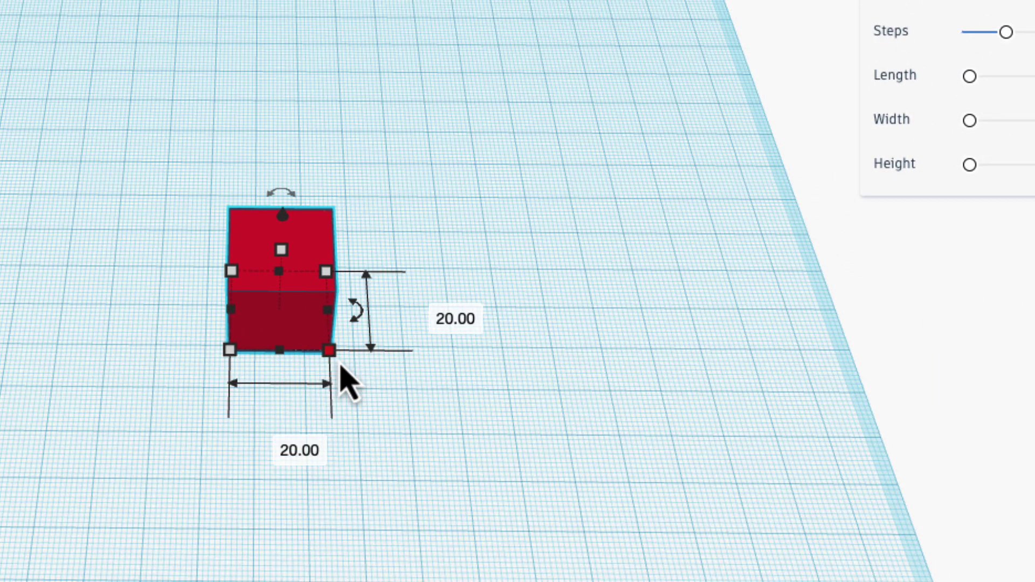
left_click(280, 442)
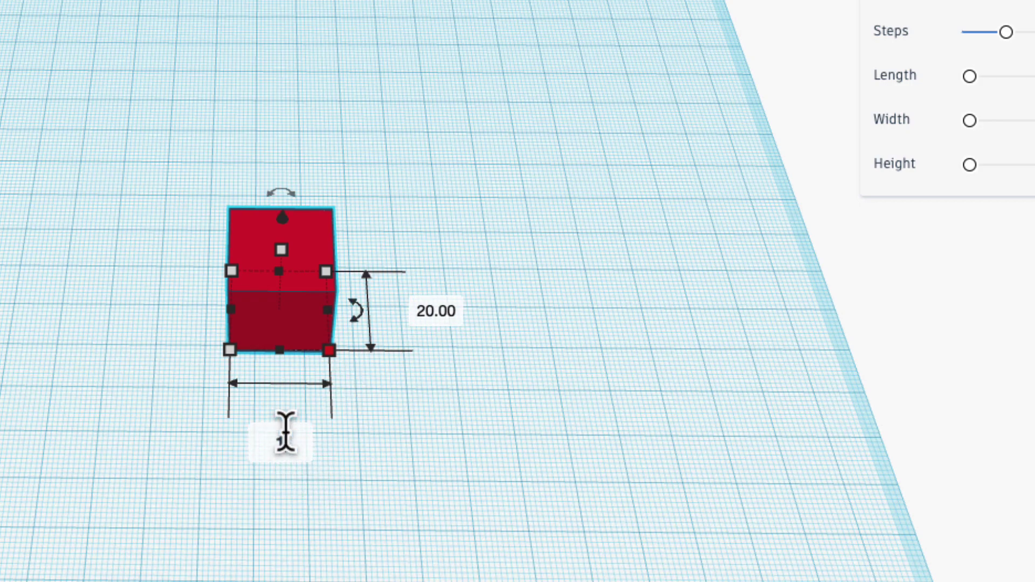
key("Return")
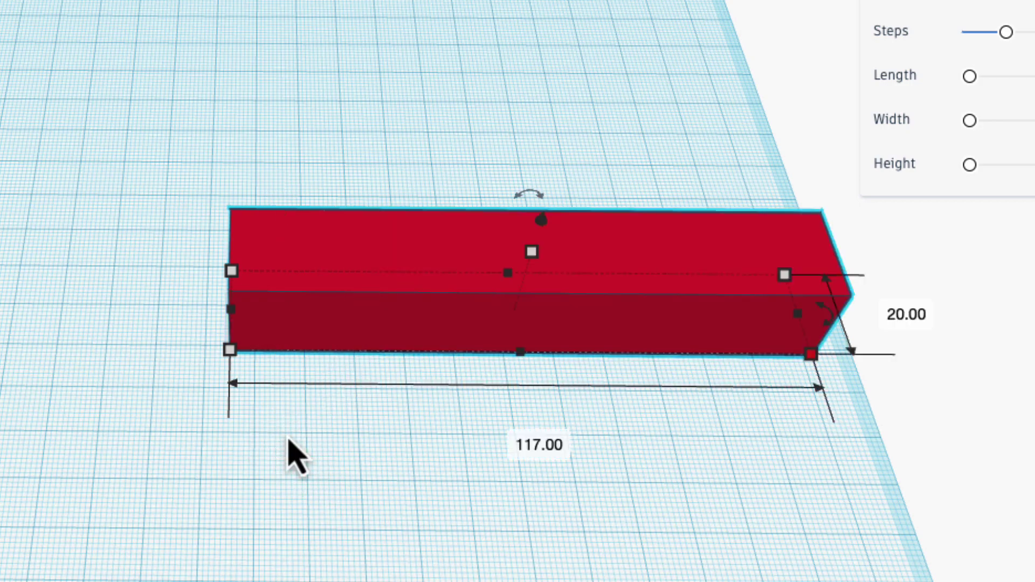
left_click(904, 317)
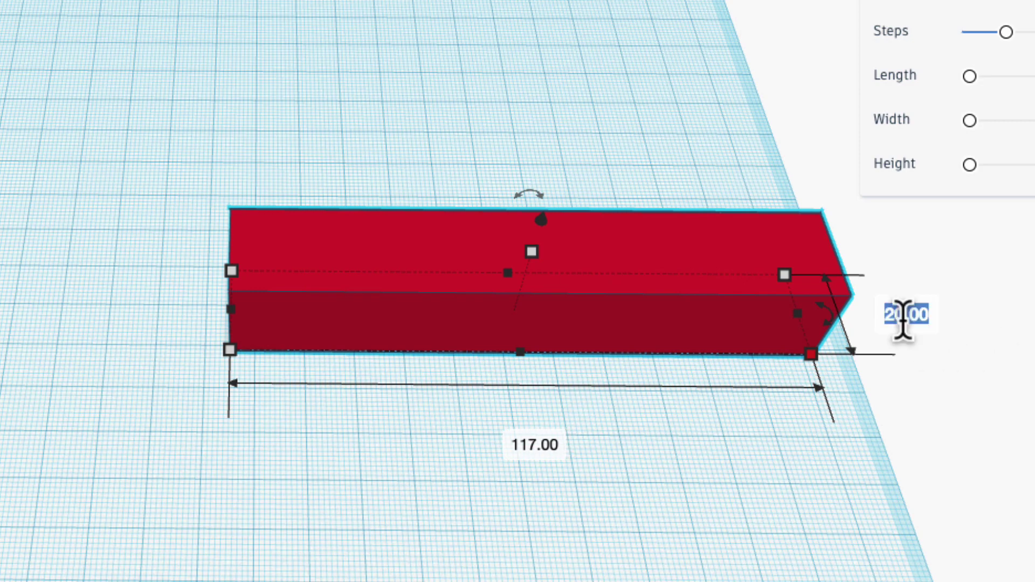
type("5")
key("Return")
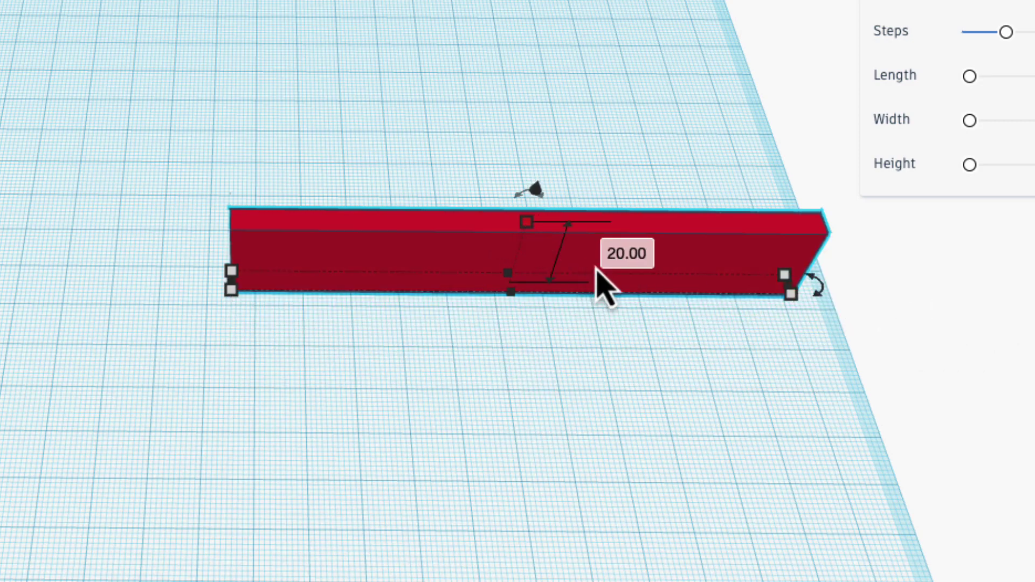
left_click(614, 257)
type("5")
key("Return")
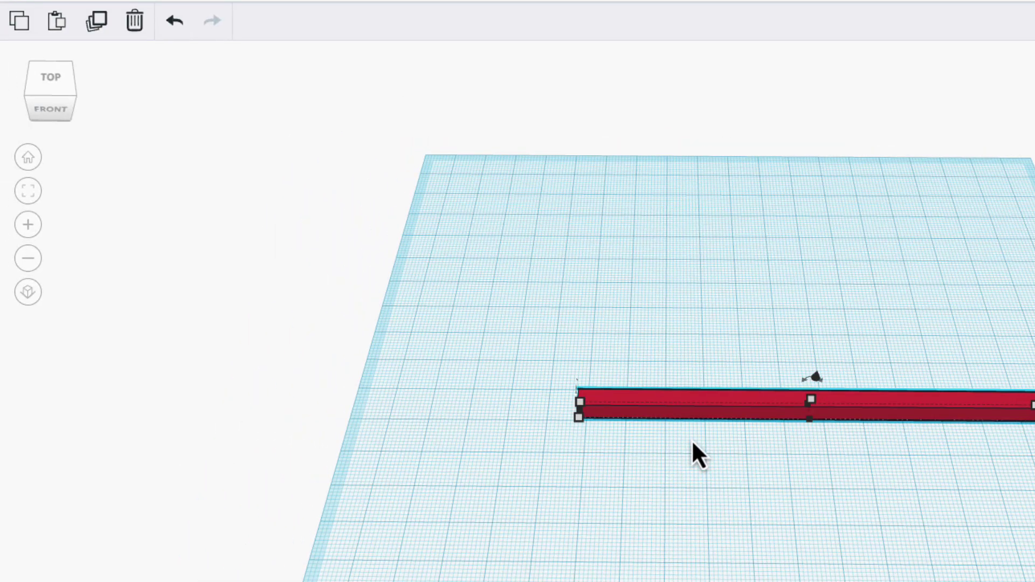
- Duplicate the long bar, move the copy below it, and shorten the copy to 20
left_click(96, 21)
left_click(691, 387)
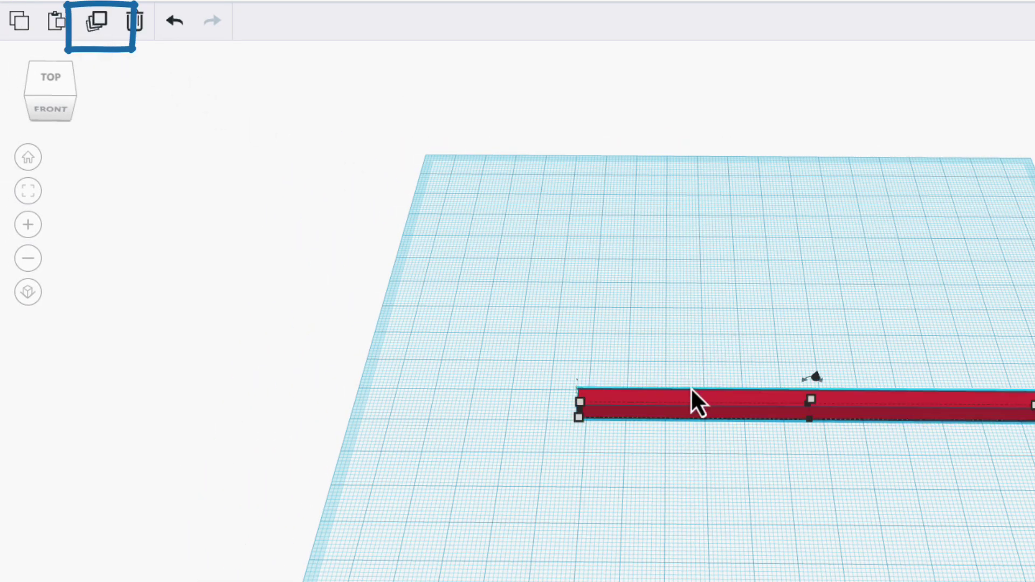
left_click_drag(691, 397, 695, 485)
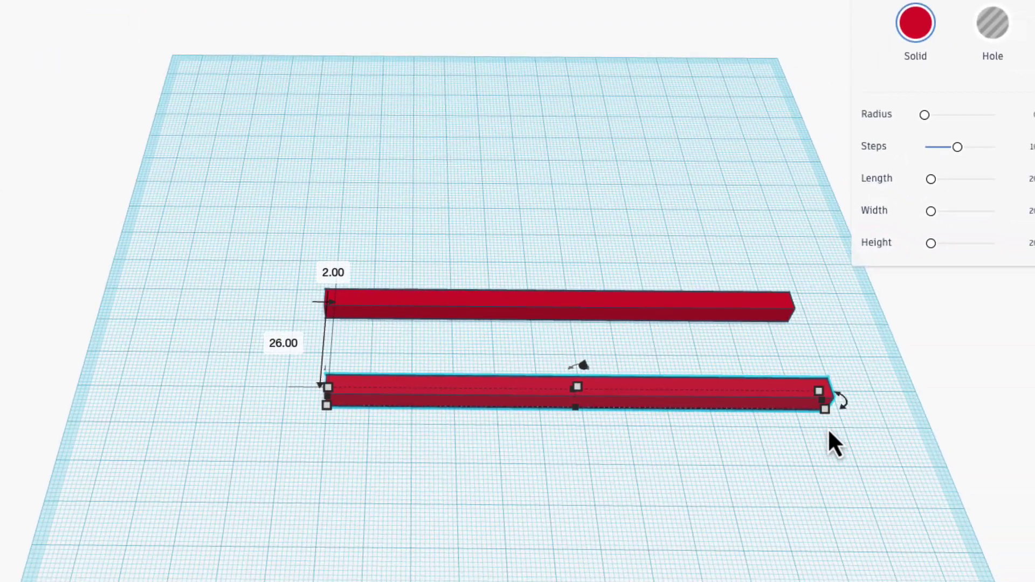
mouse_move(829, 416)
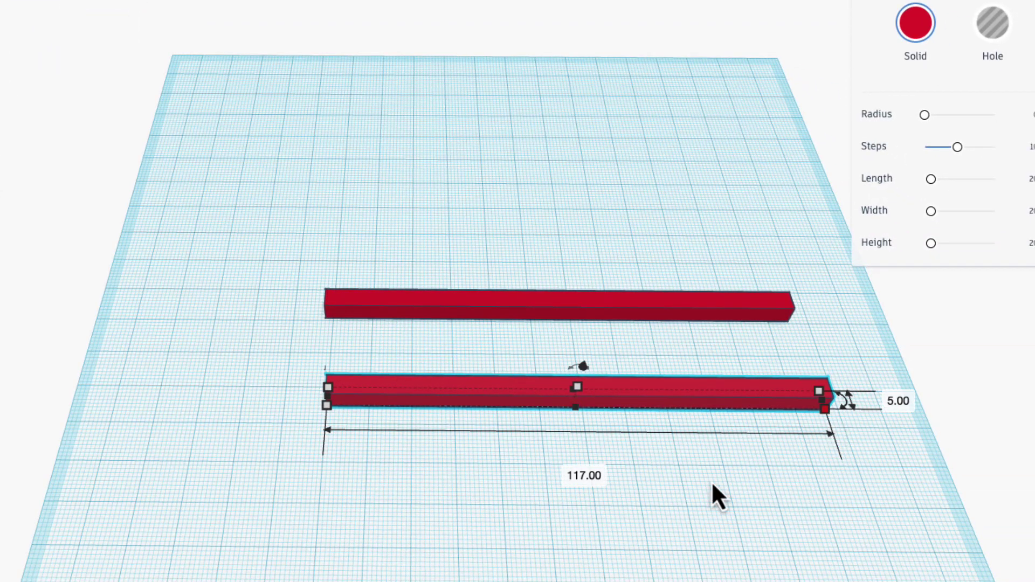
type("20")
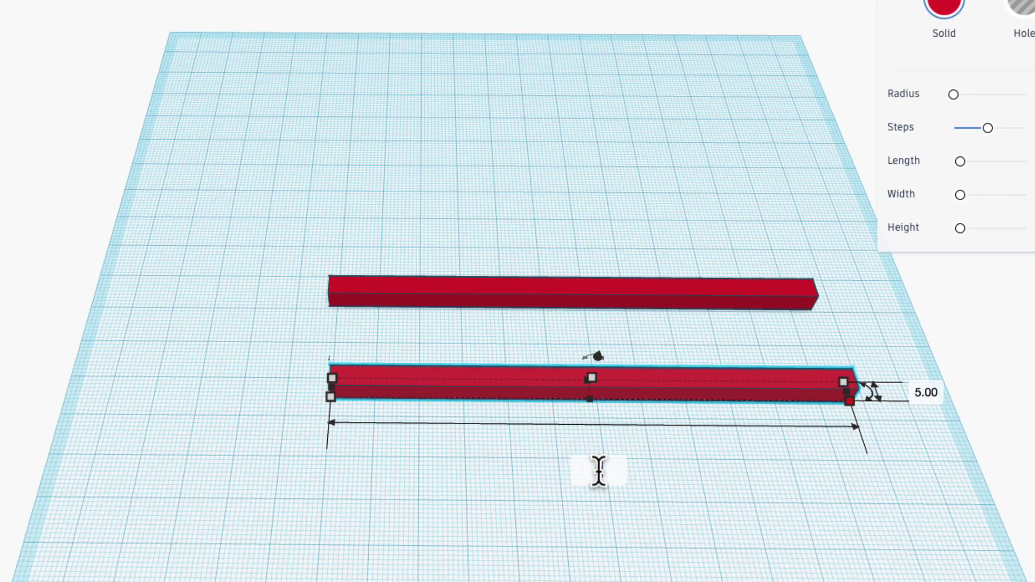
key("Return")
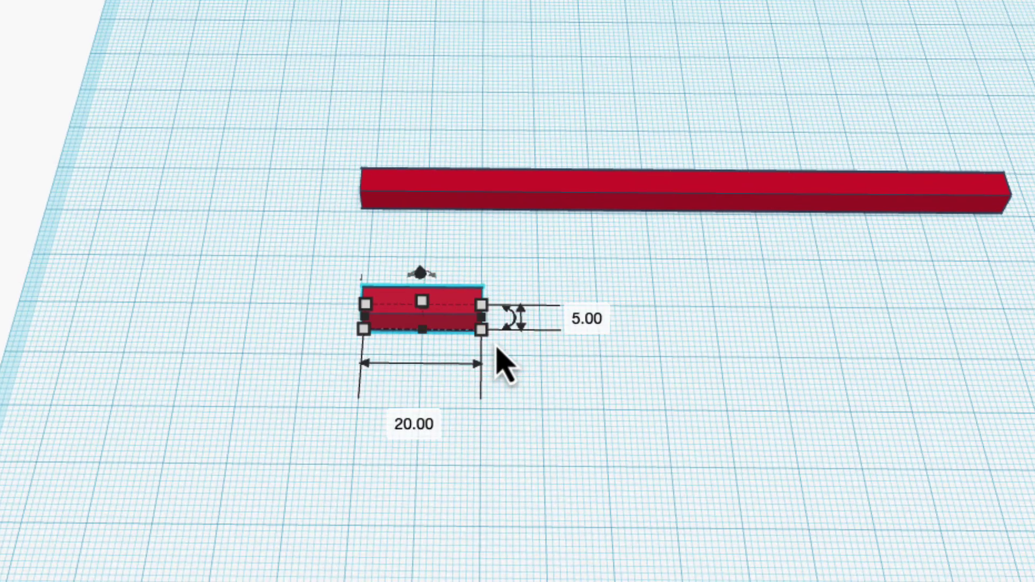
- Rotate the short bar 90° and move it to the long bar's left end
mouse_move(520, 331)
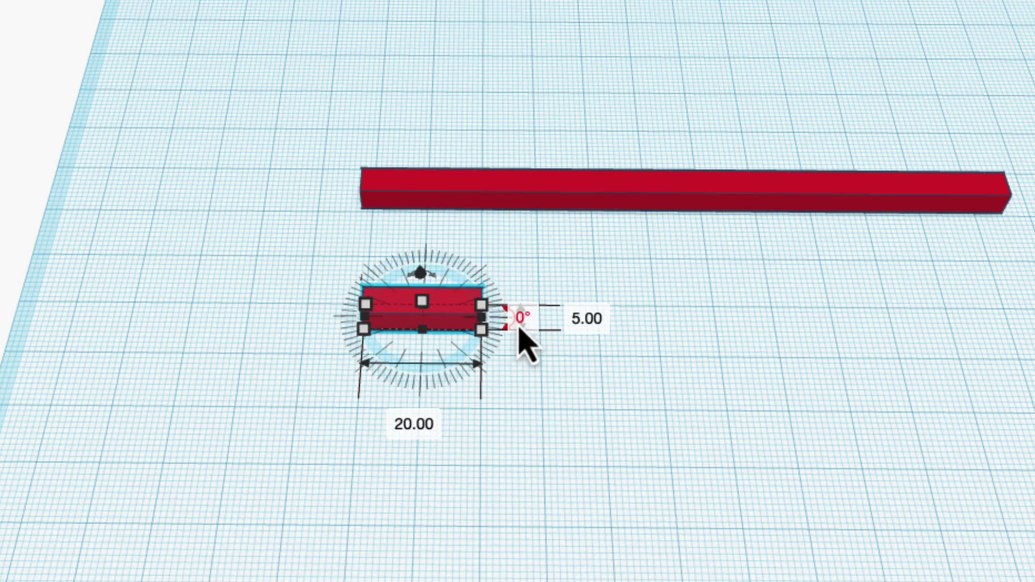
left_click(519, 318)
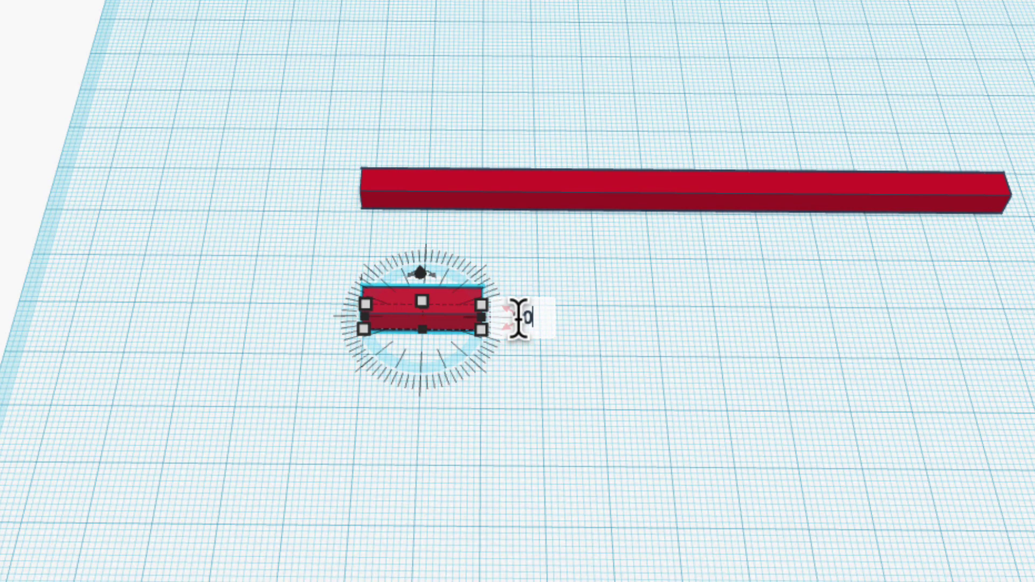
type("90")
key("Return")
left_click(445, 339)
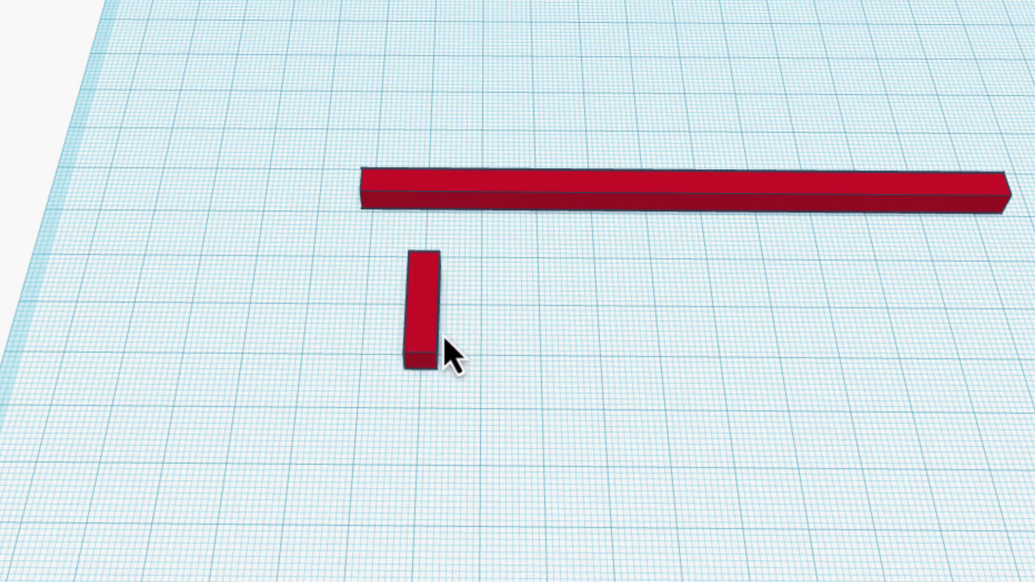
left_click_drag(411, 335, 336, 208)
- Select both bars and align them flush on the left and centred on each other
left_click(791, 371)
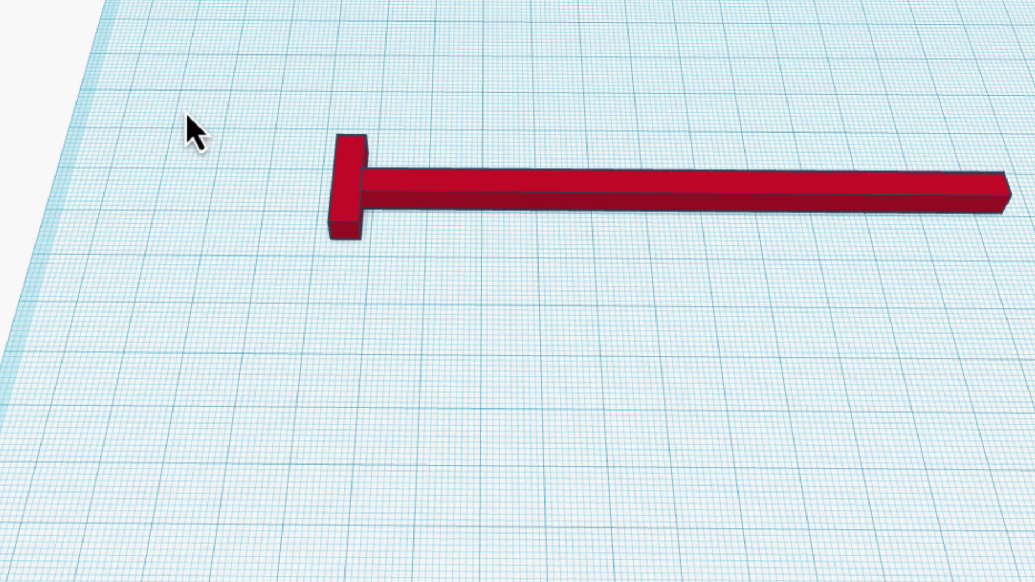
left_click_drag(187, 116, 1032, 331)
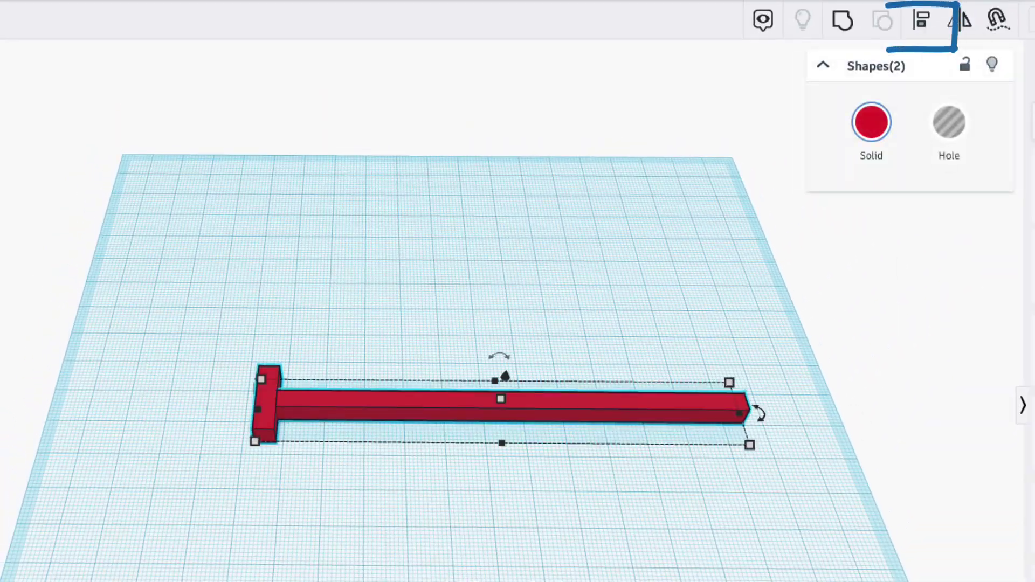
left_click(923, 21)
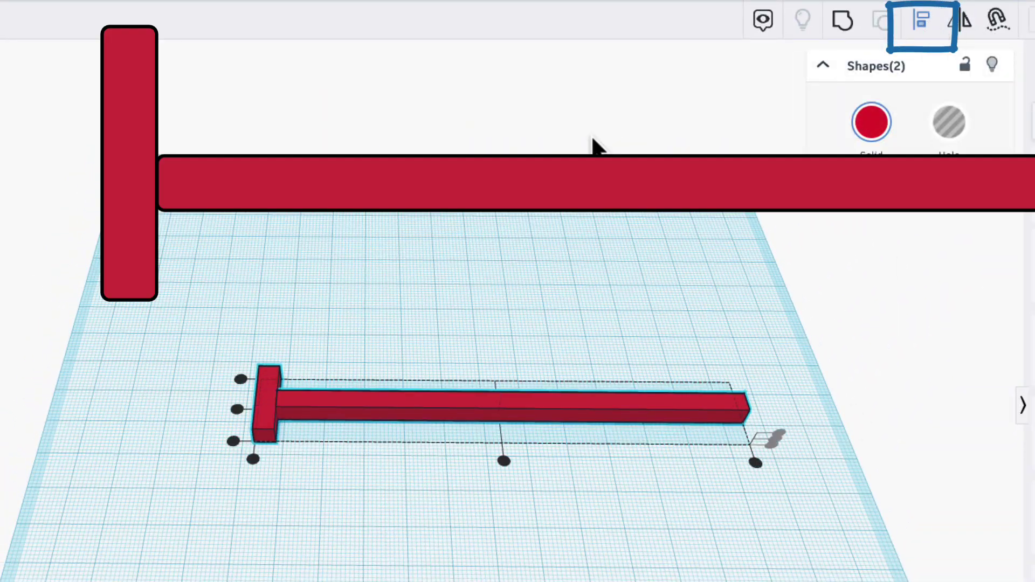
left_click(237, 409)
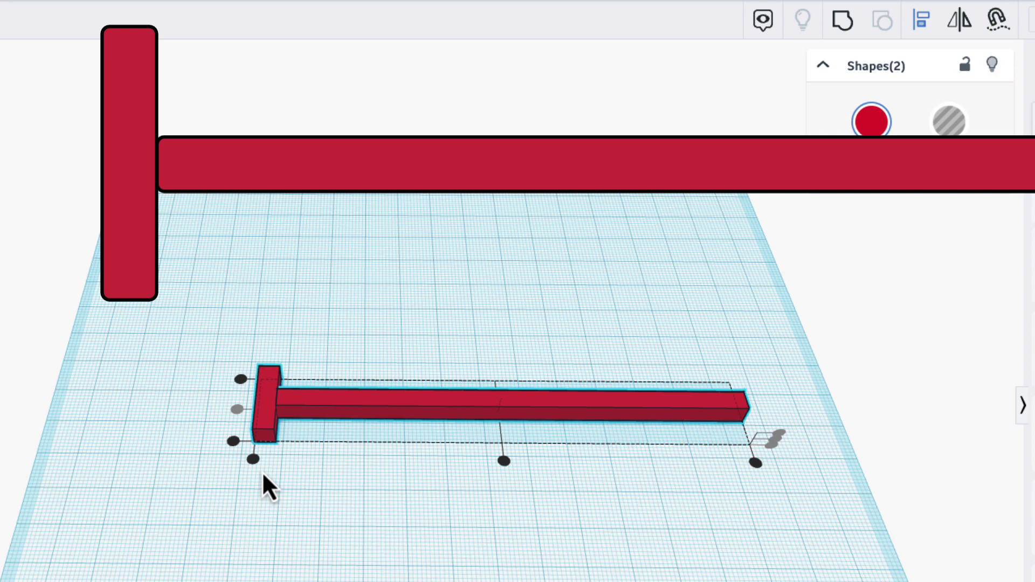
left_click(253, 459)
scroll(265, 399, "up", 4)
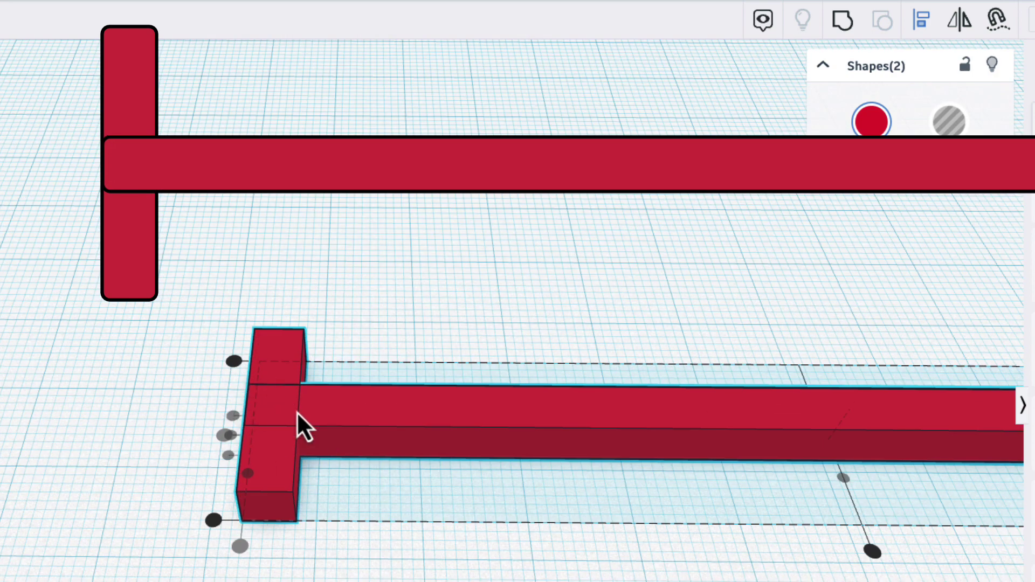
key("Escape")
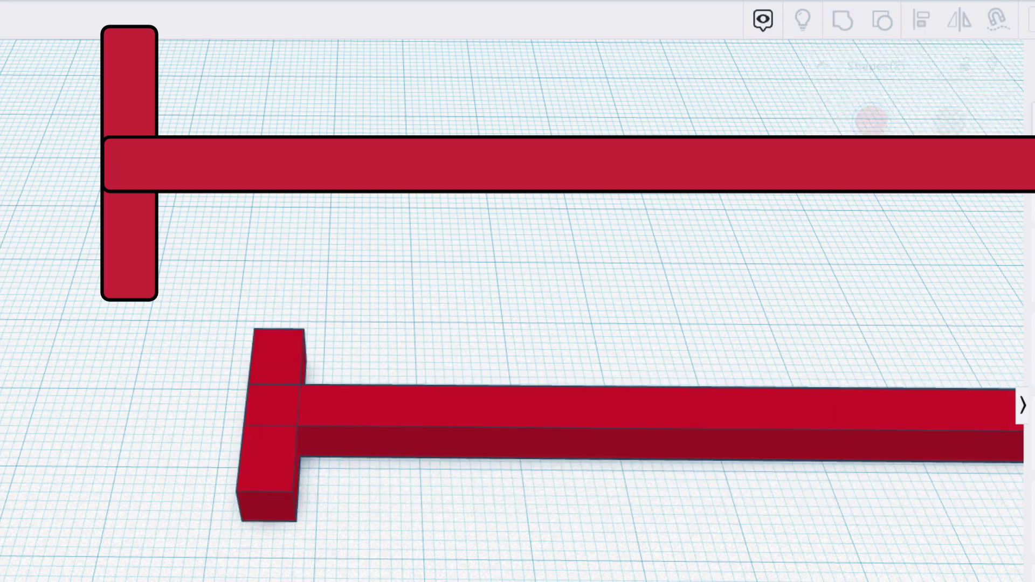
scroll(518, 410, "down", 5)
scroll(533, 539, "up", 3)
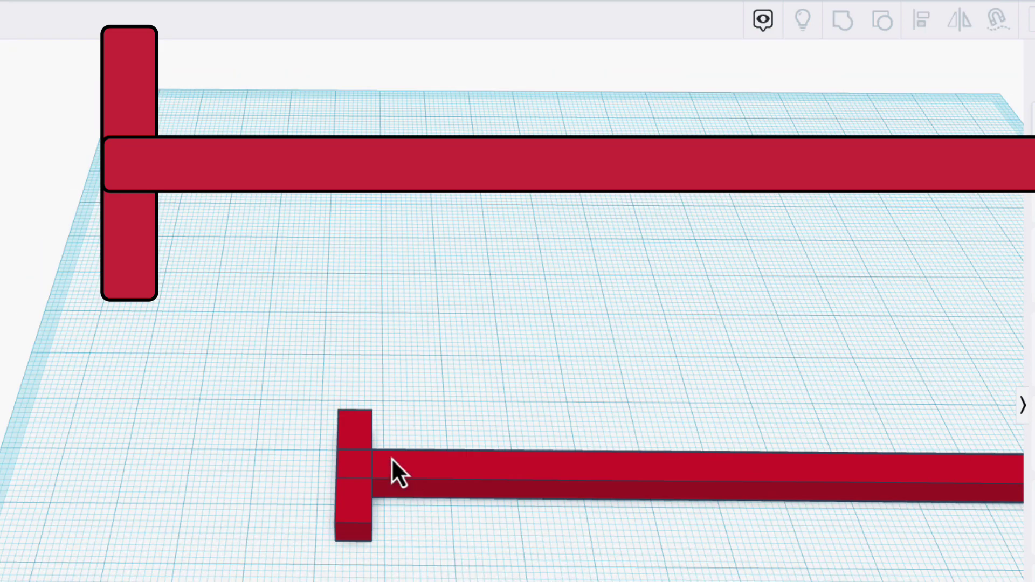
- Slide the long bar against the crosspiece and change its offset from -0.50 to 0
left_click_drag(392, 458, 434, 462)
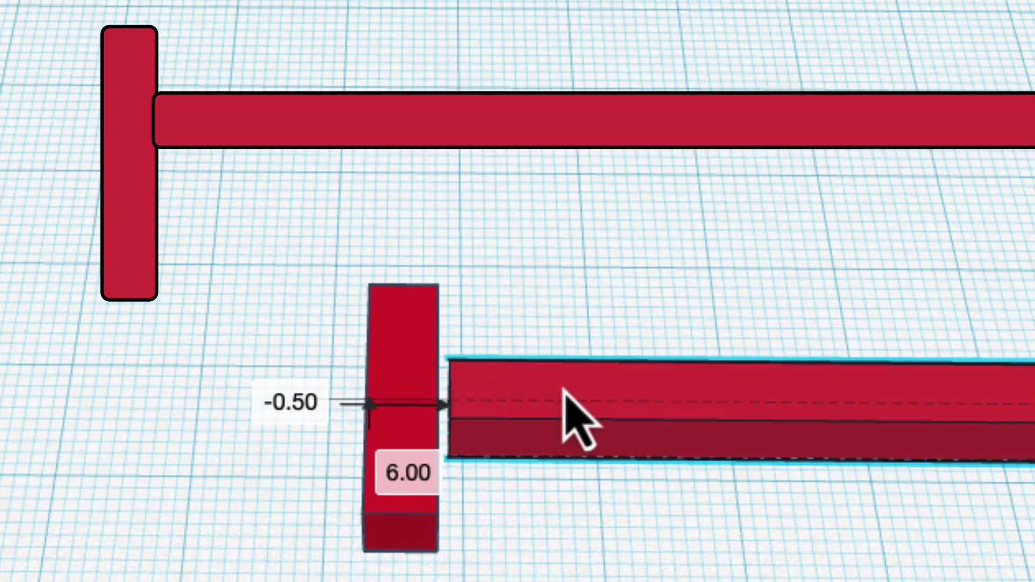
left_click_drag(564, 389, 557, 385)
left_click(292, 405)
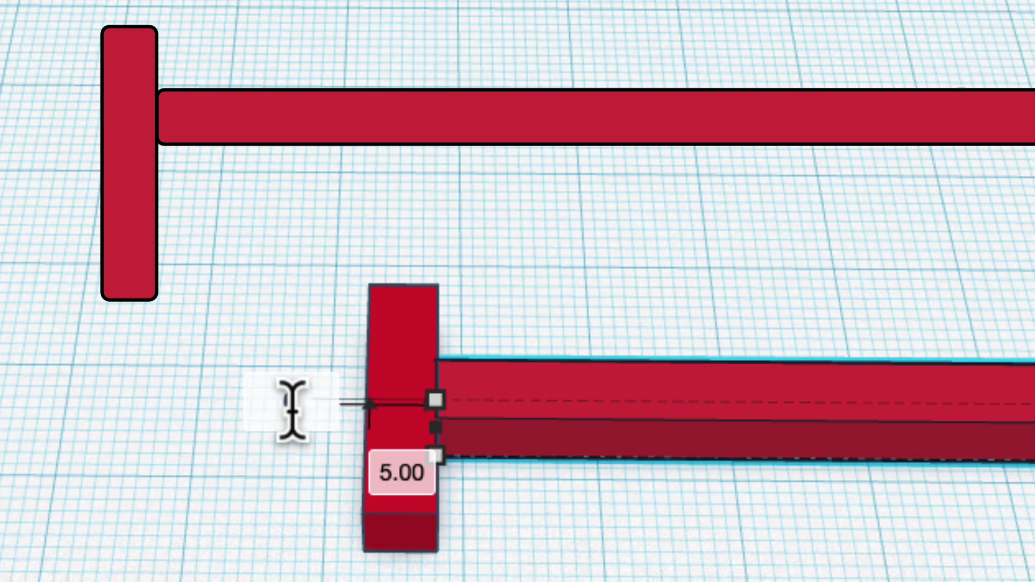
type("0")
key("Return")
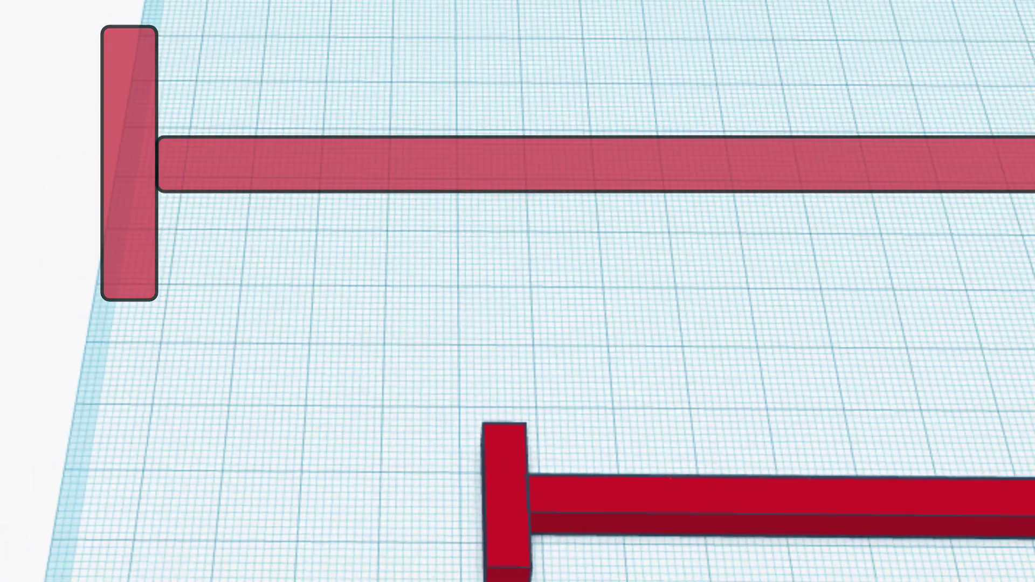
- Duplicate the crosspiece, move the copy aside, and rotate it 90° upright
left_click(509, 485)
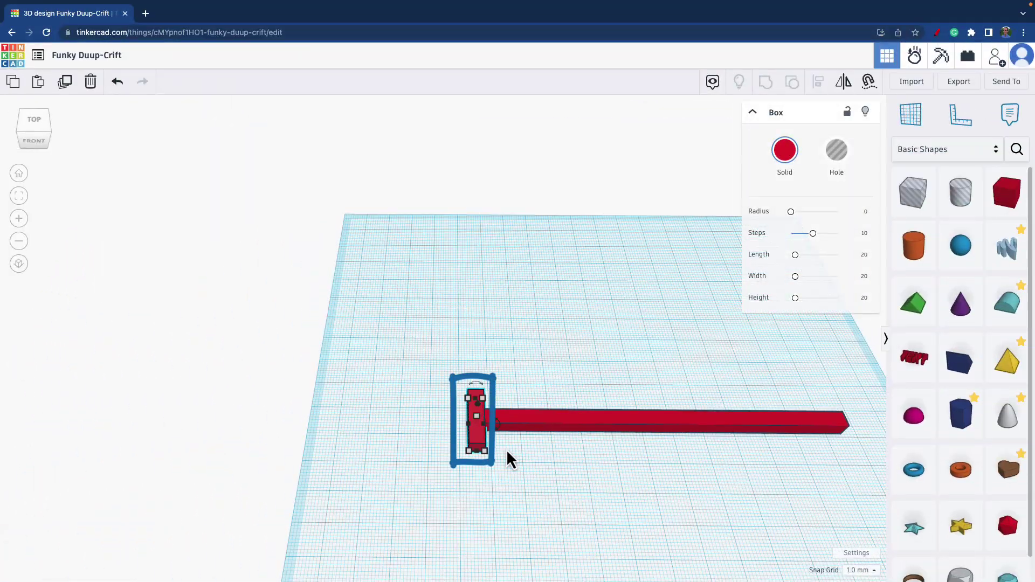
left_click(71, 86)
left_click_drag(482, 448, 461, 509)
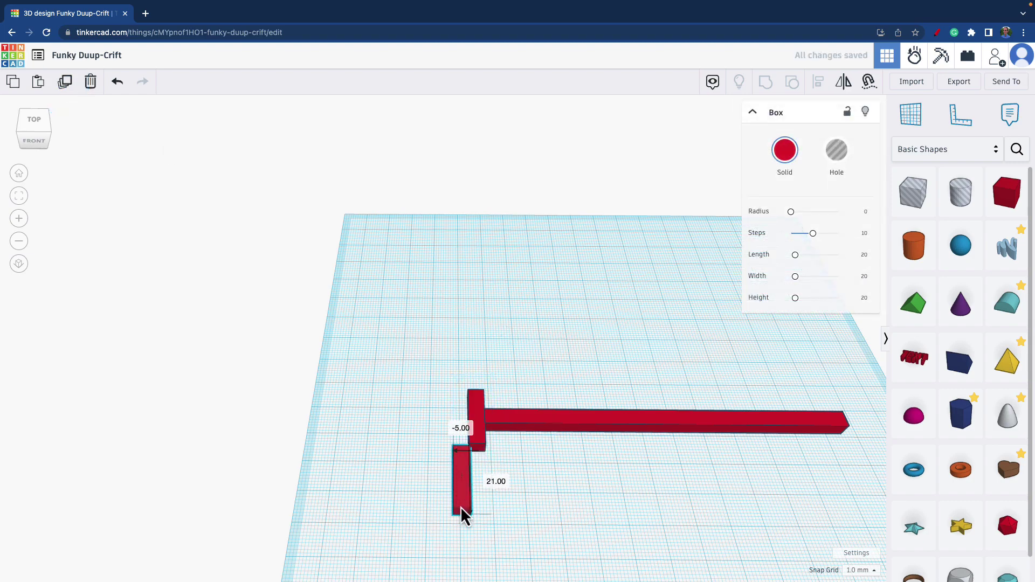
right_click_drag(508, 508, 335, 442)
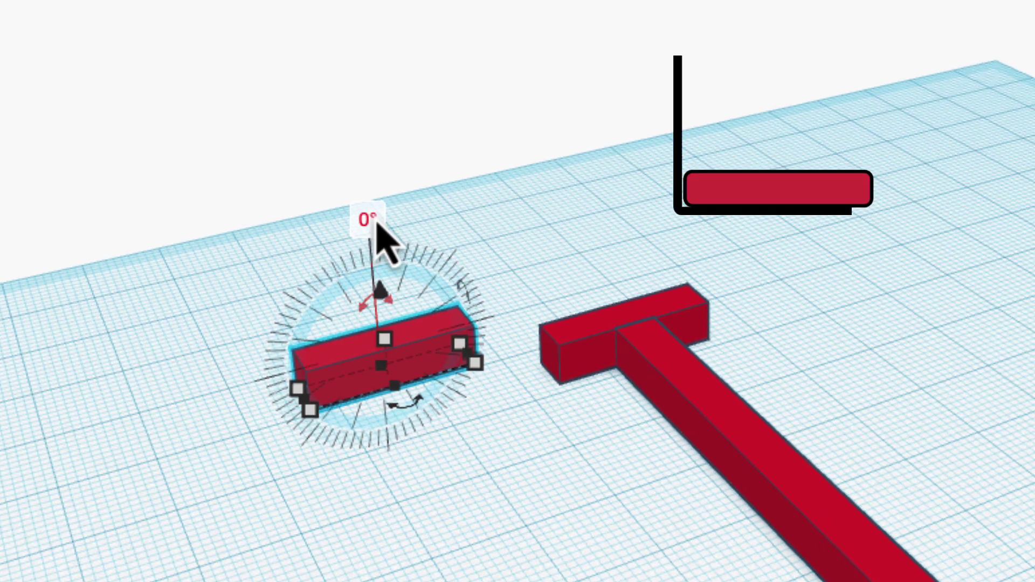
left_click(314, 386)
type("90")
key("Return")
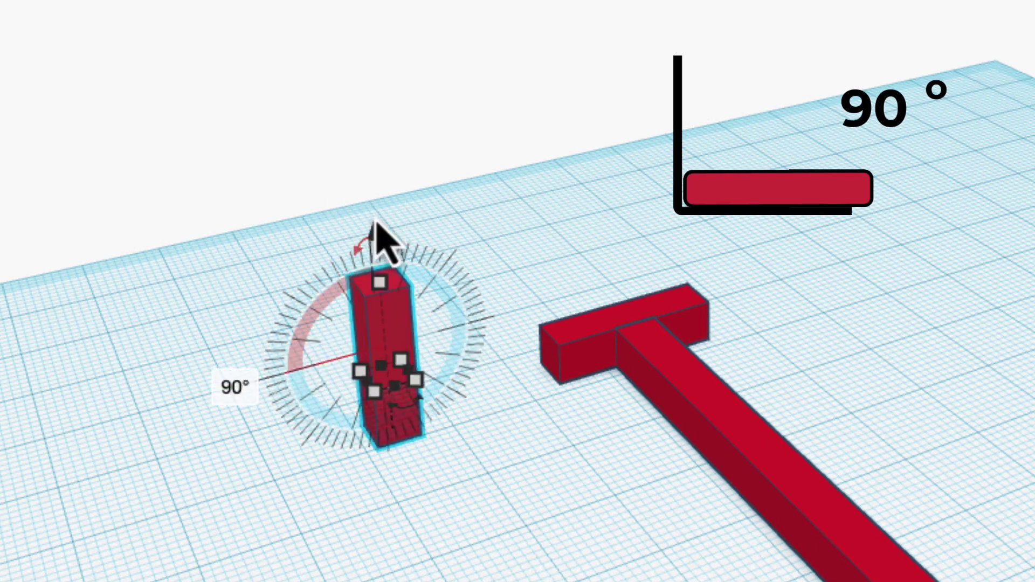
- Drop the upright post onto the workplane and move it beside the crossbar's end
left_click(520, 555)
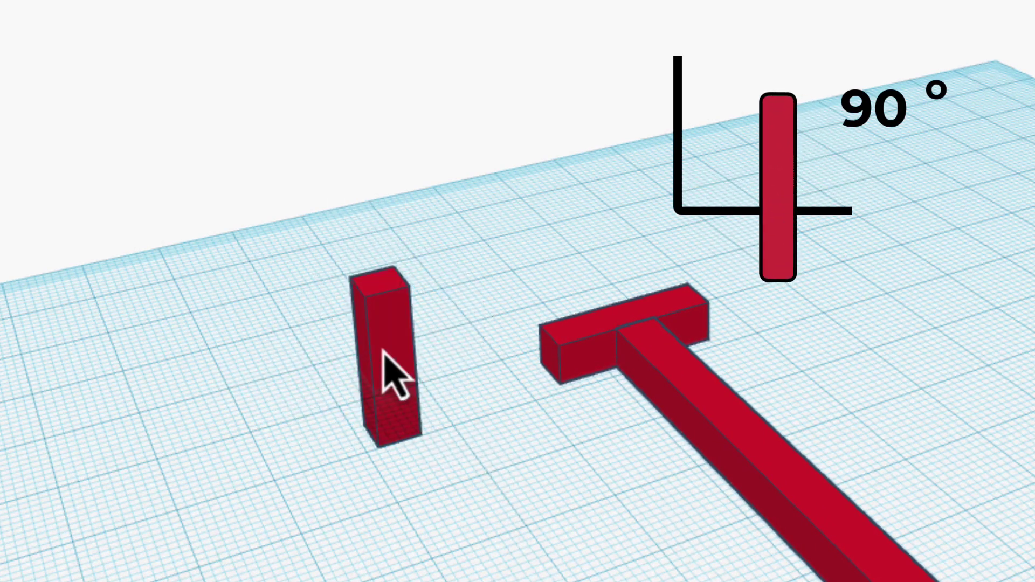
left_click_drag(384, 351, 429, 362)
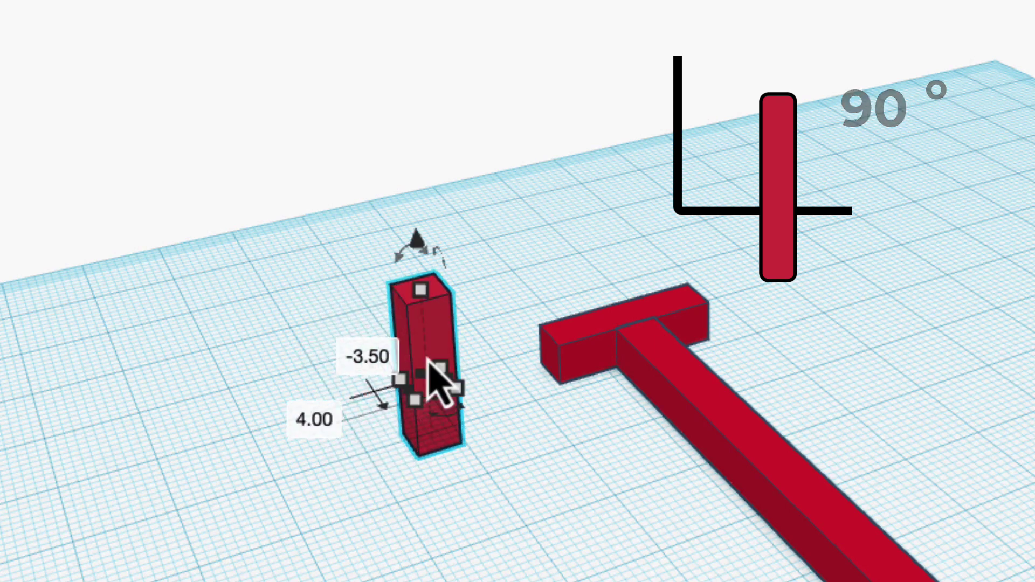
key("d")
right_click_drag(545, 491, 494, 432)
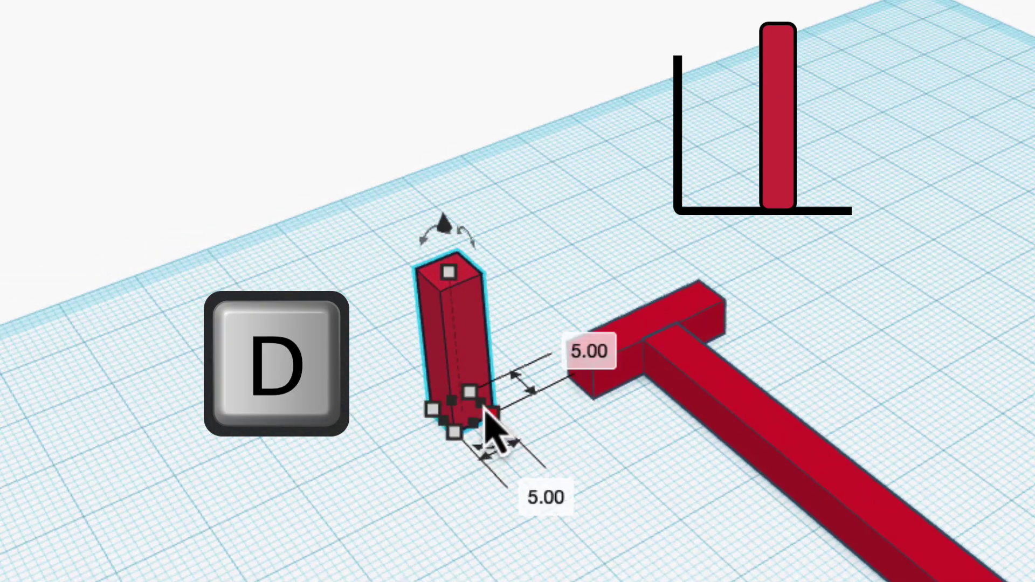
left_click(555, 435)
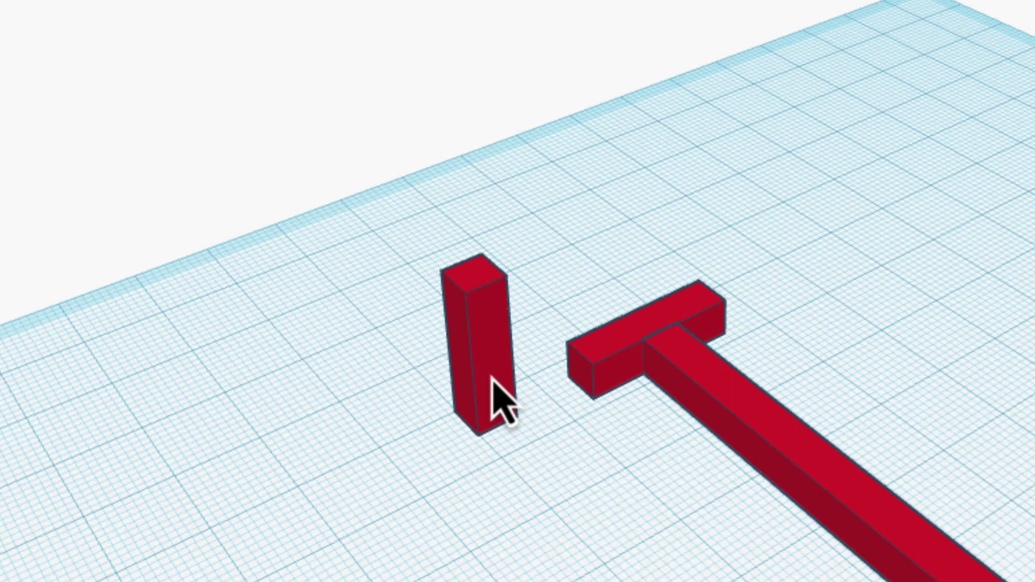
left_click_drag(502, 402, 569, 366)
right_click_drag(622, 418, 648, 376)
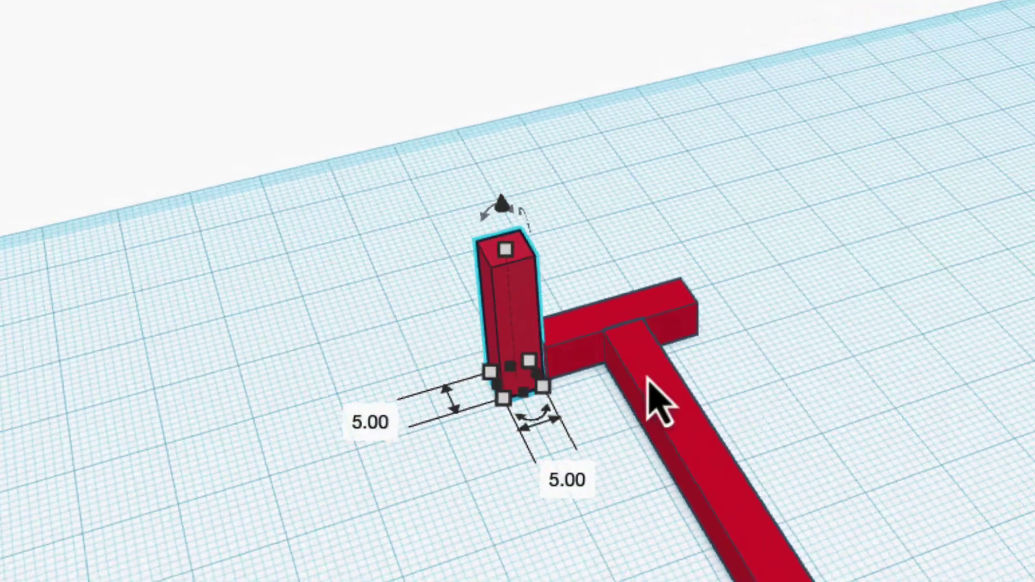
- Select the crossbar and the upright post together for alignment
scroll(508, 416, "down", 2)
scroll(577, 428, "up", 2)
right_click_drag(578, 428, 493, 428)
scroll(450, 434, "up", 3)
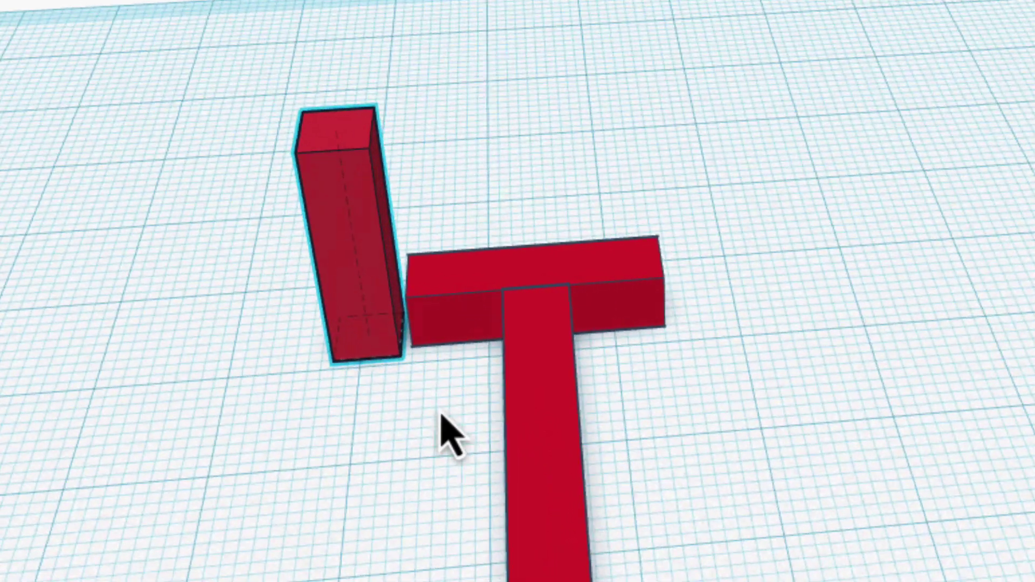
scroll(481, 416, "down", 2)
scroll(490, 416, "up", 3)
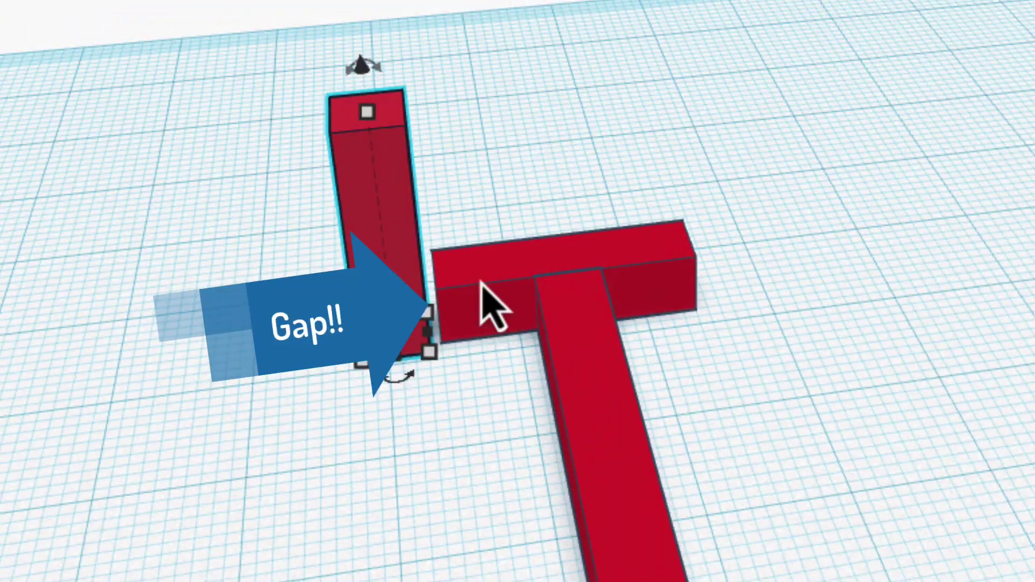
left_click(481, 282)
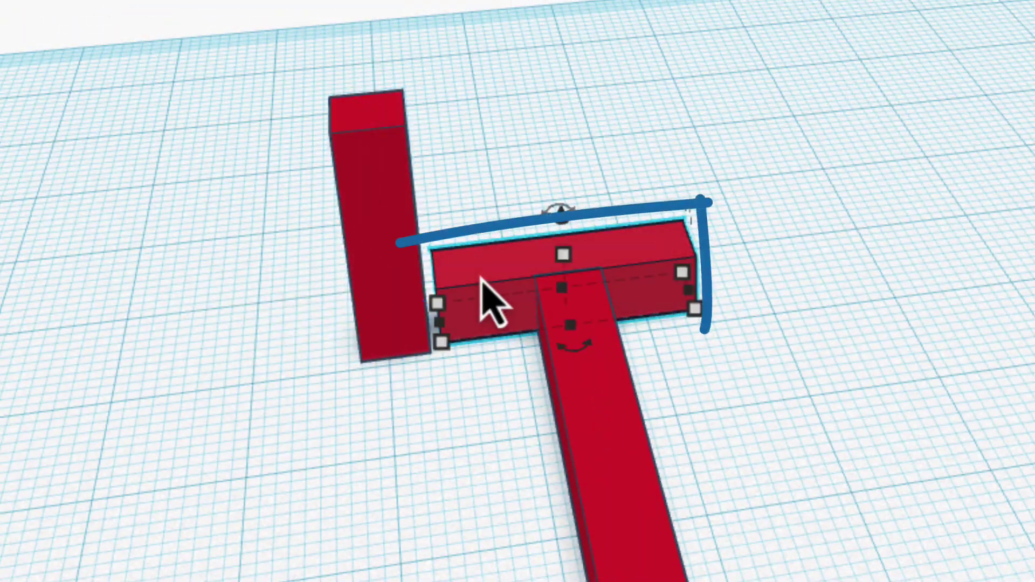
left_click(405, 308, "shift")
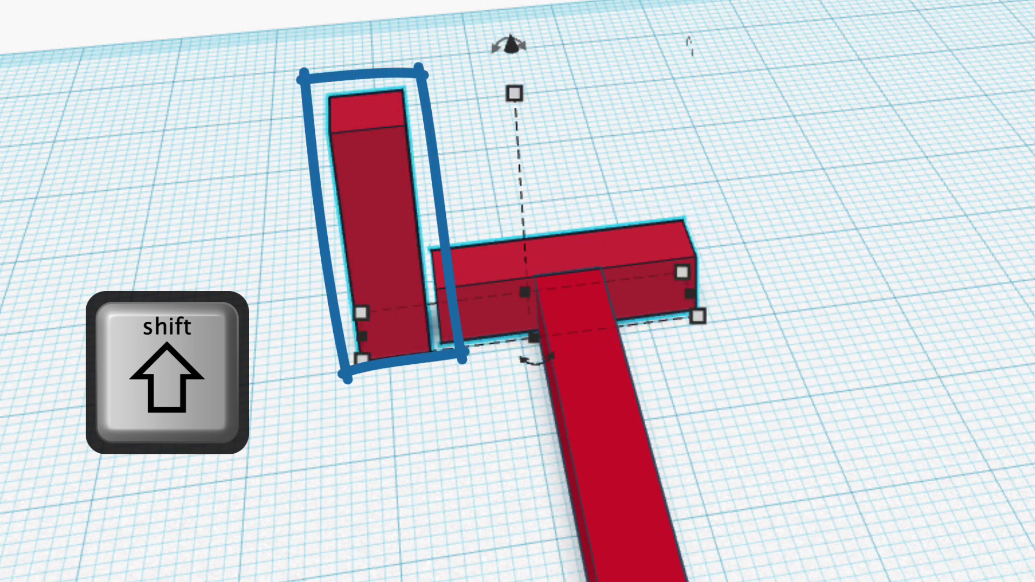
key("l")
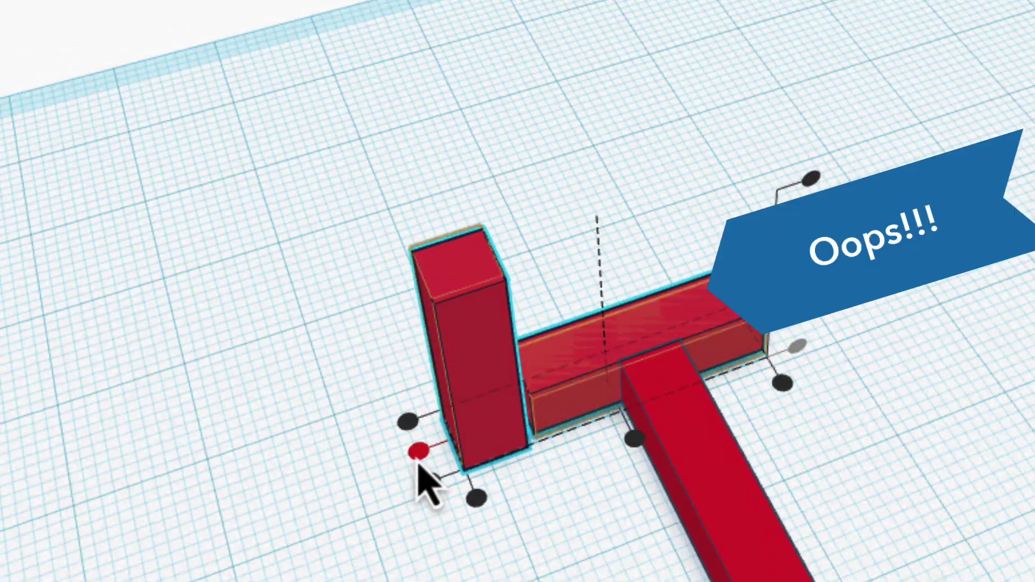
- Align the upright post with the crossbar's side
left_click(419, 455)
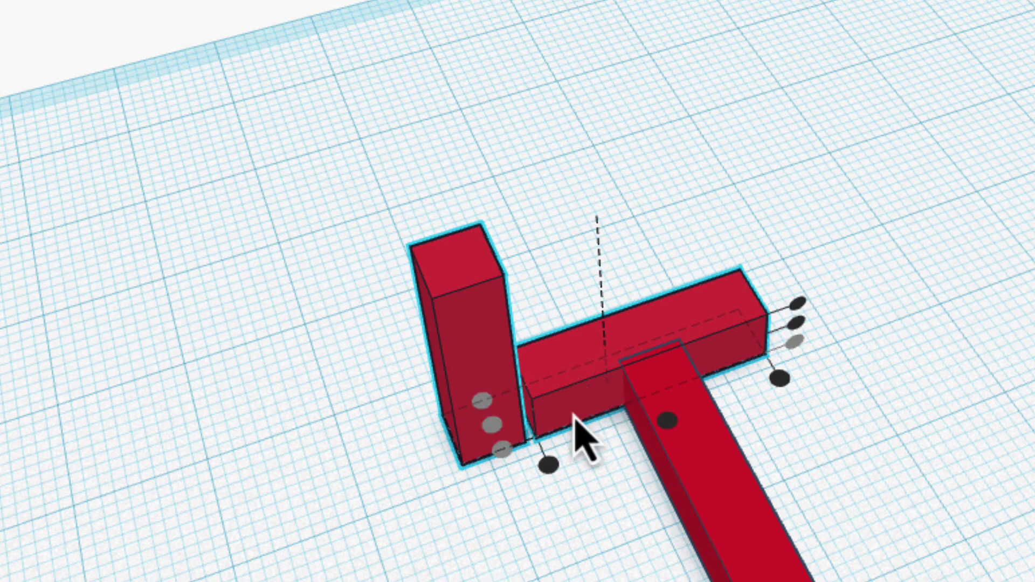
left_click(549, 465)
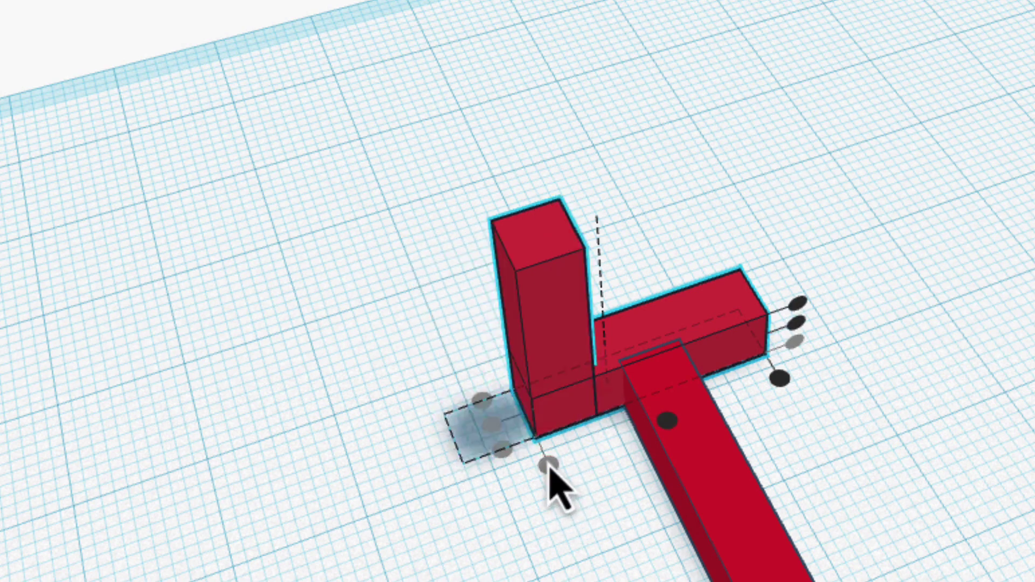
left_click(604, 485)
- Slide the post against the crossbar's end and set the gap to 0
left_click(555, 367)
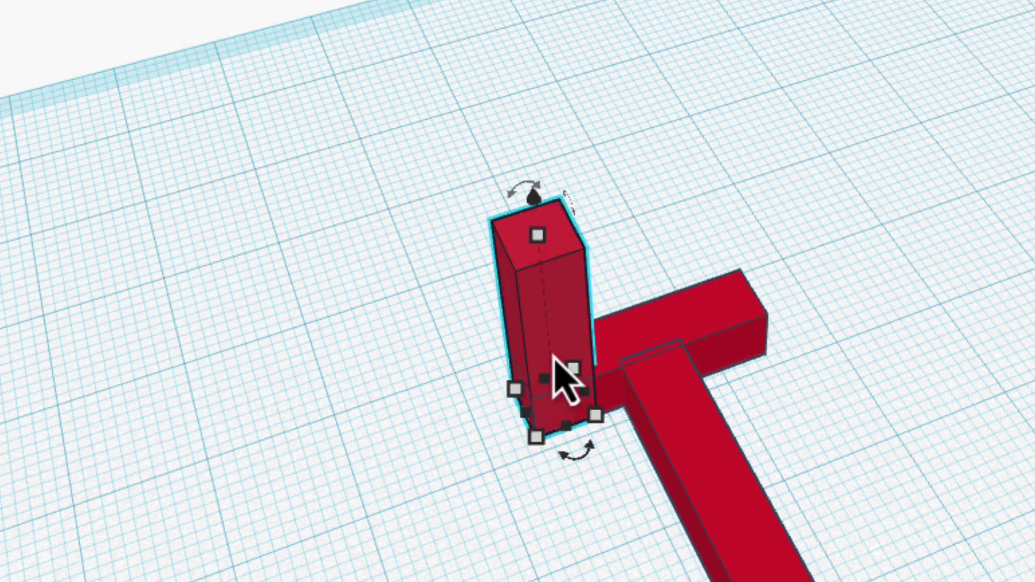
left_click_drag(567, 334, 510, 373)
left_click(656, 396)
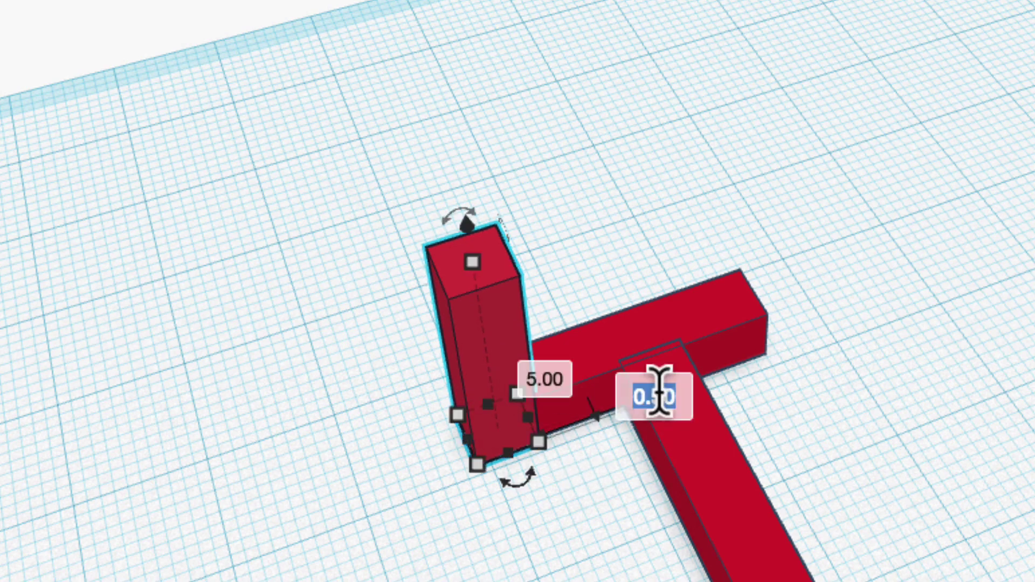
key("Return")
left_click(916, 409)
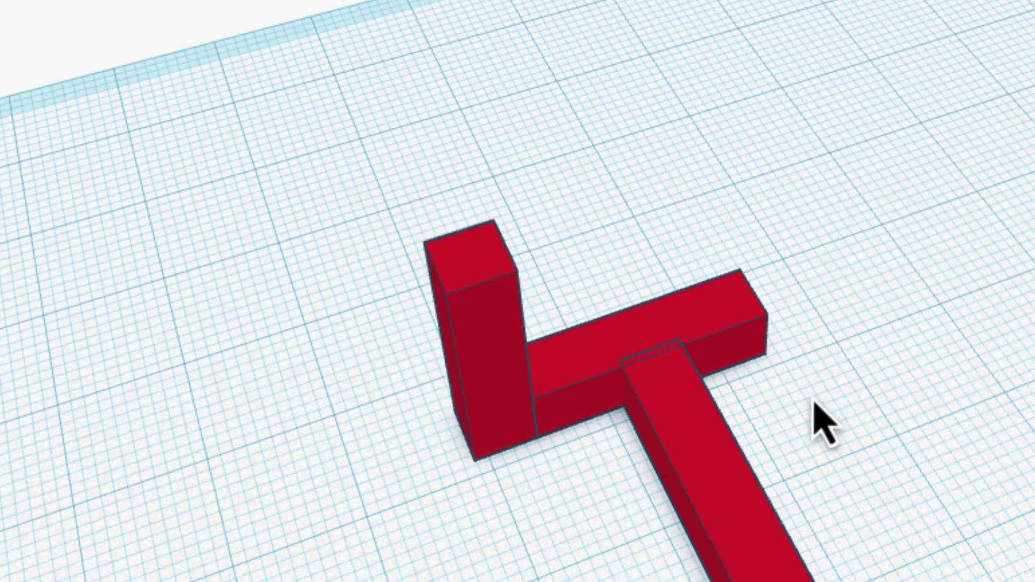
scroll(821, 422, "up", 3)
scroll(820, 532, "down", 3)
scroll(621, 442, "up", 5)
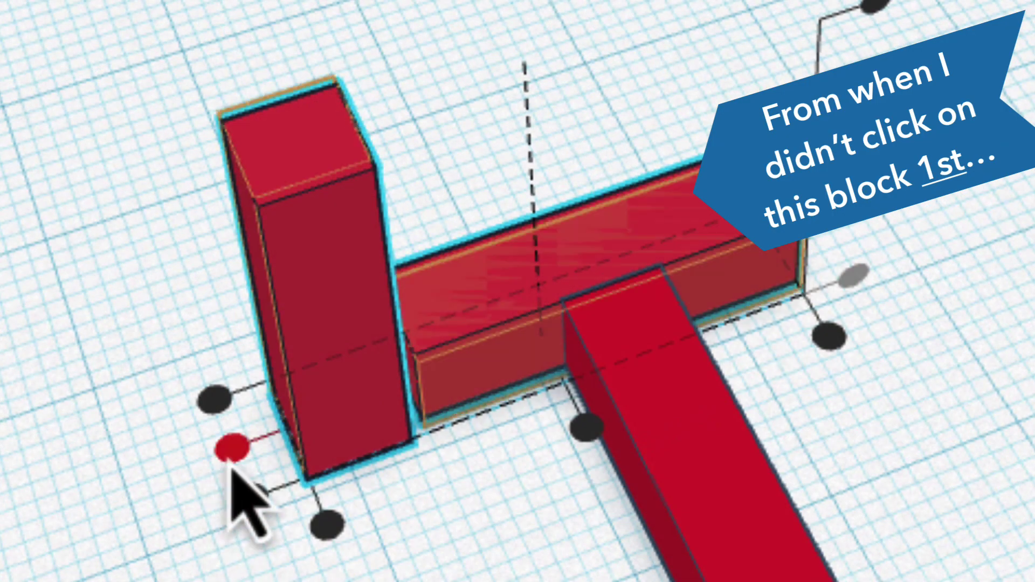
- Copy the upright post to the crosspiece's far end at a -25 offset
left_click(232, 465)
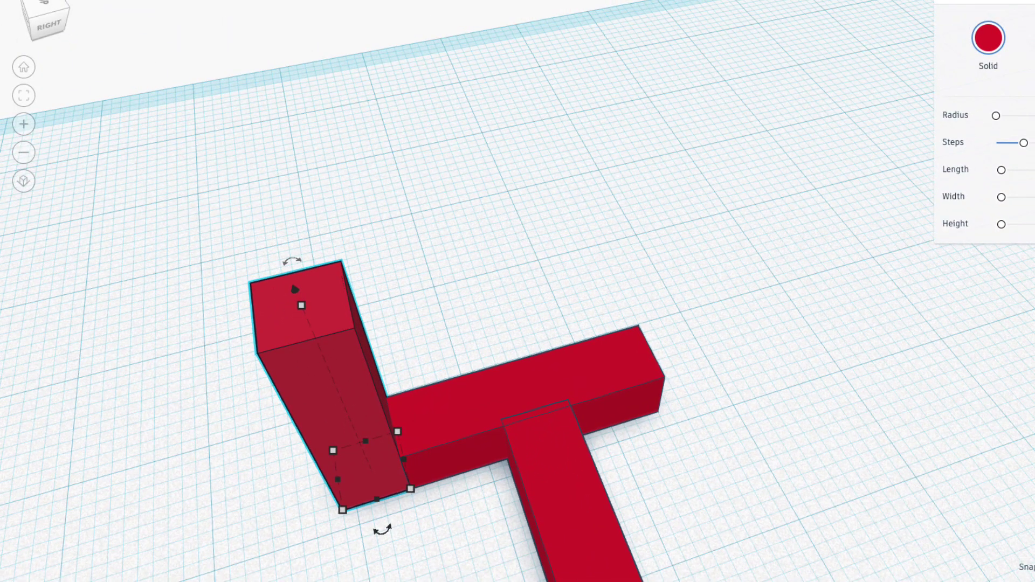
left_click_drag(312, 367, 698, 259, "alt")
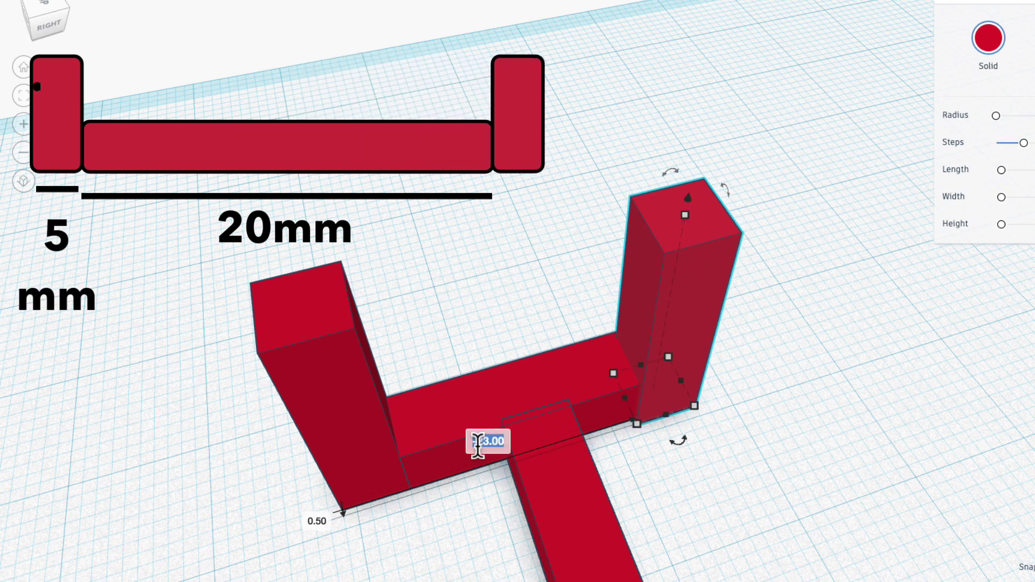
type("-")
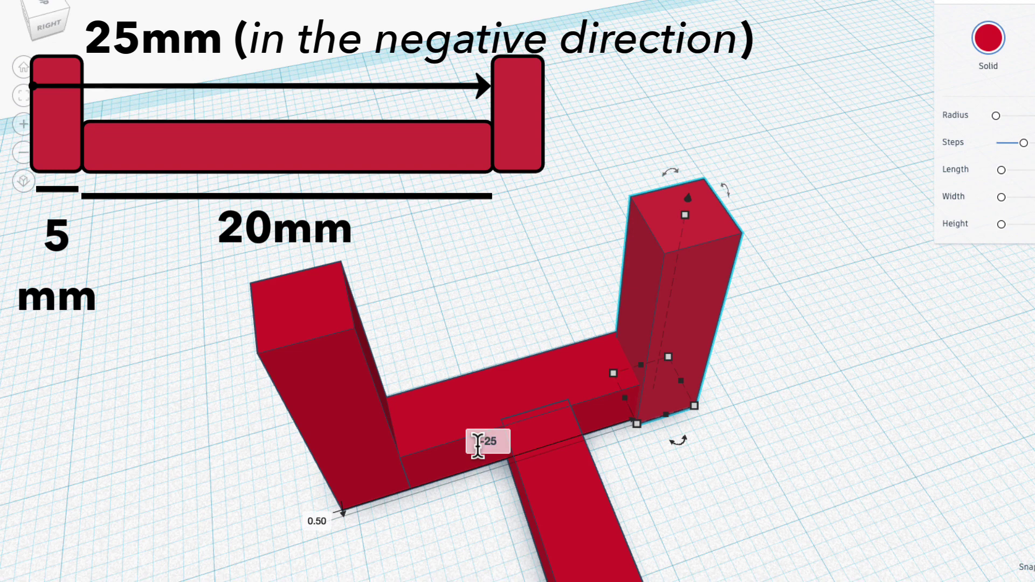
type("25")
key("Return")
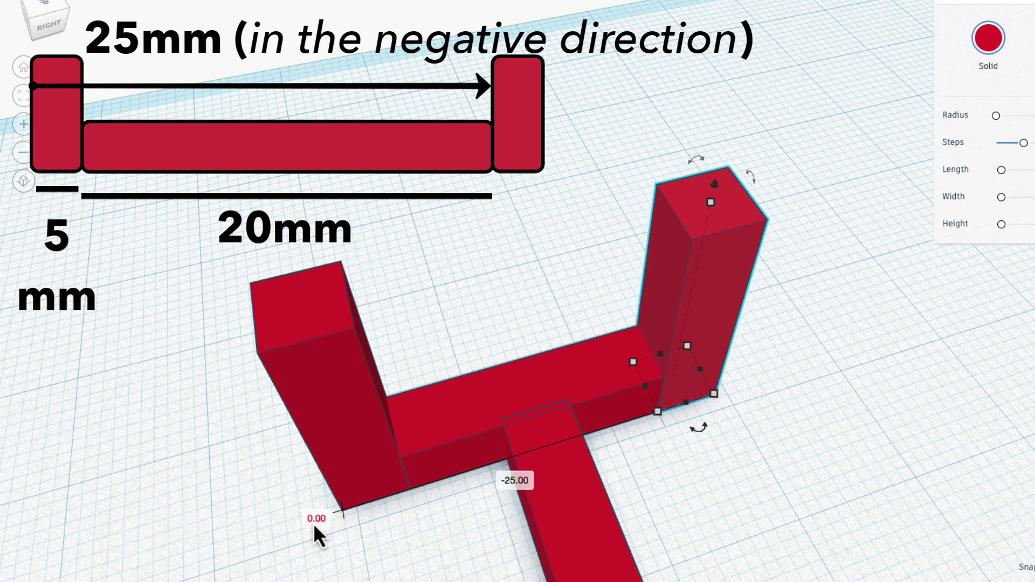
left_click(786, 518)
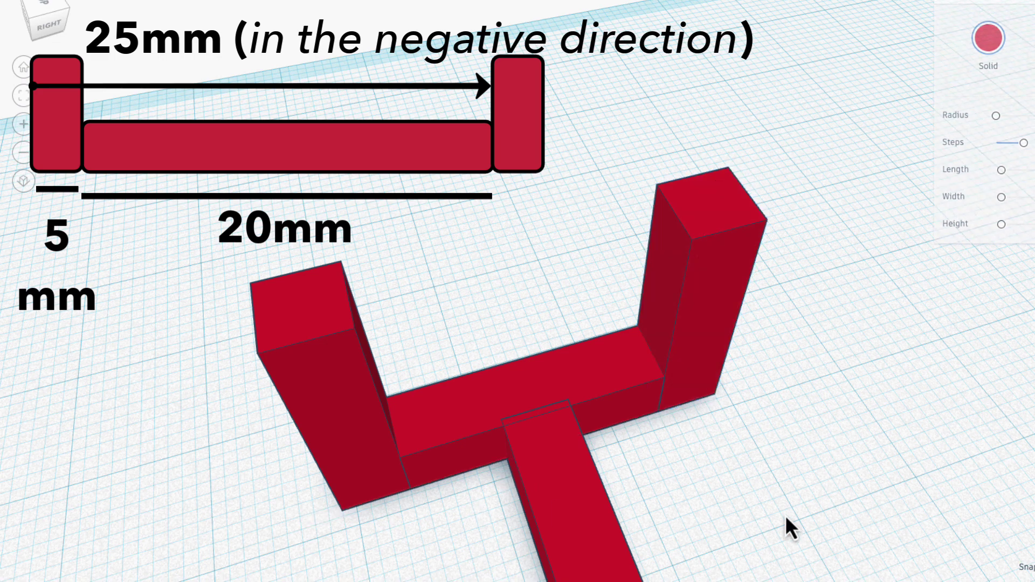
- Select the crosspiece plus the left and right posts and group them into a U-piece
left_click(546, 463)
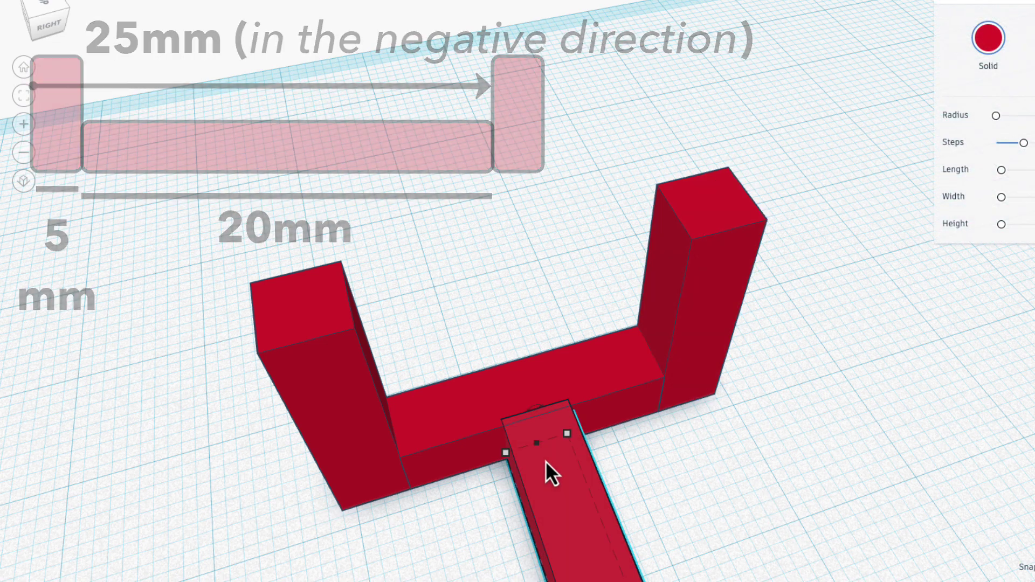
right_click_drag(715, 467, 870, 457)
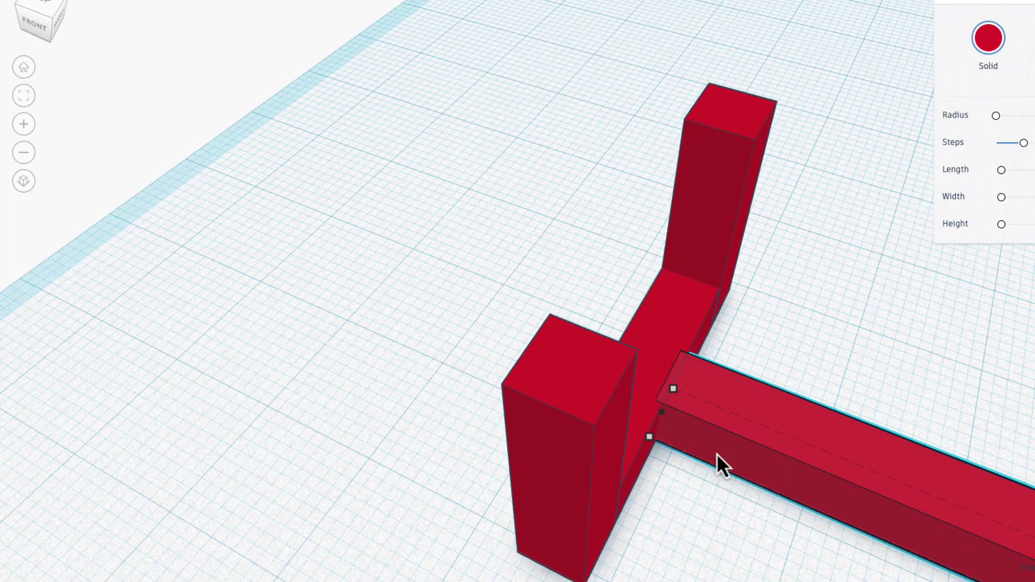
left_click_drag(717, 460, 726, 455)
right_click_drag(726, 456, 429, 467)
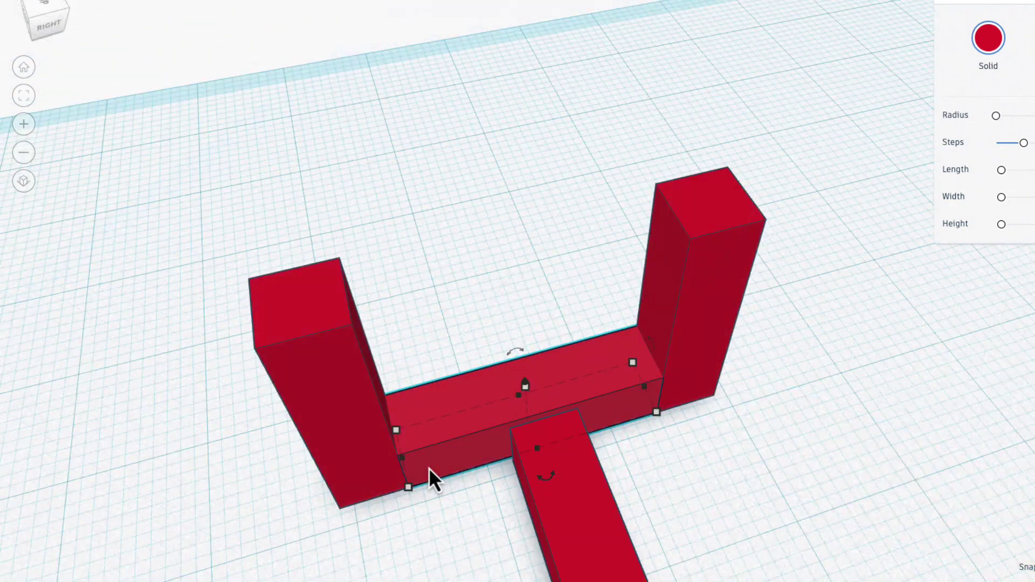
left_click(360, 448, "shift")
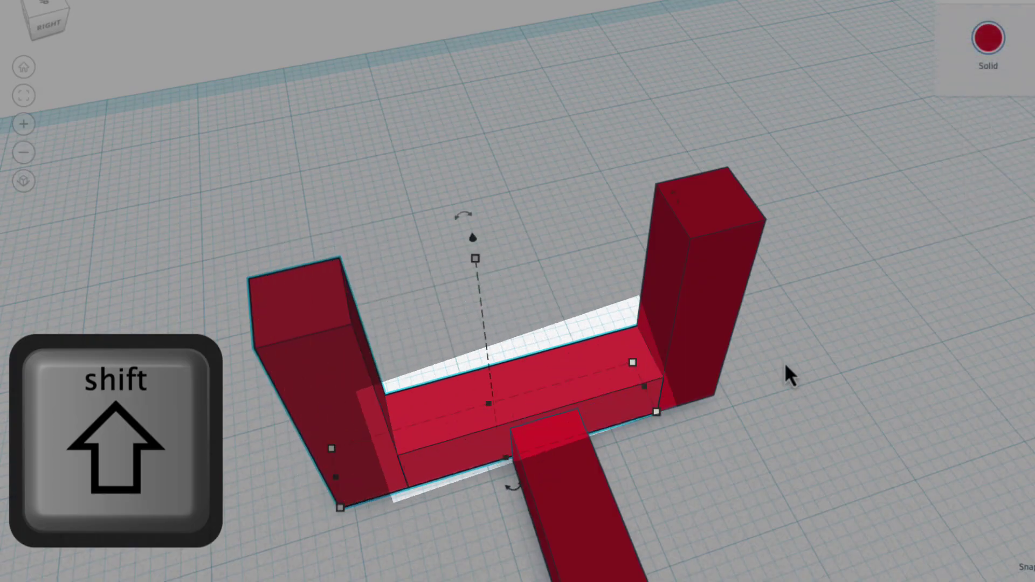
left_click(705, 324, "shift")
left_click(919, 6)
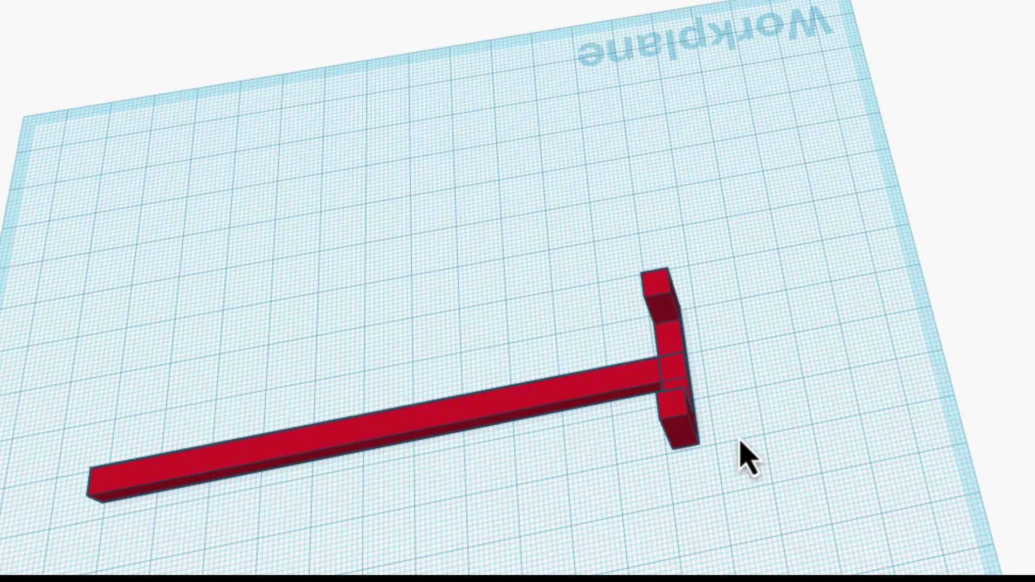
- Place the long bar 5 from the post with a 0 gap to the crosspiece
left_click(566, 397)
scroll(572, 399, "up", 4)
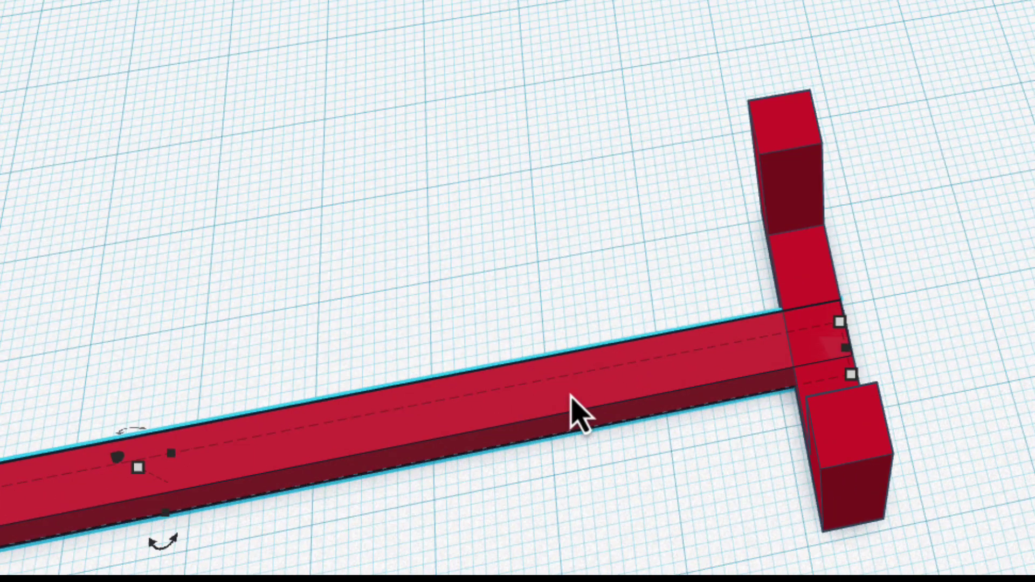
left_click_drag(692, 387, 662, 376)
left_click(842, 428)
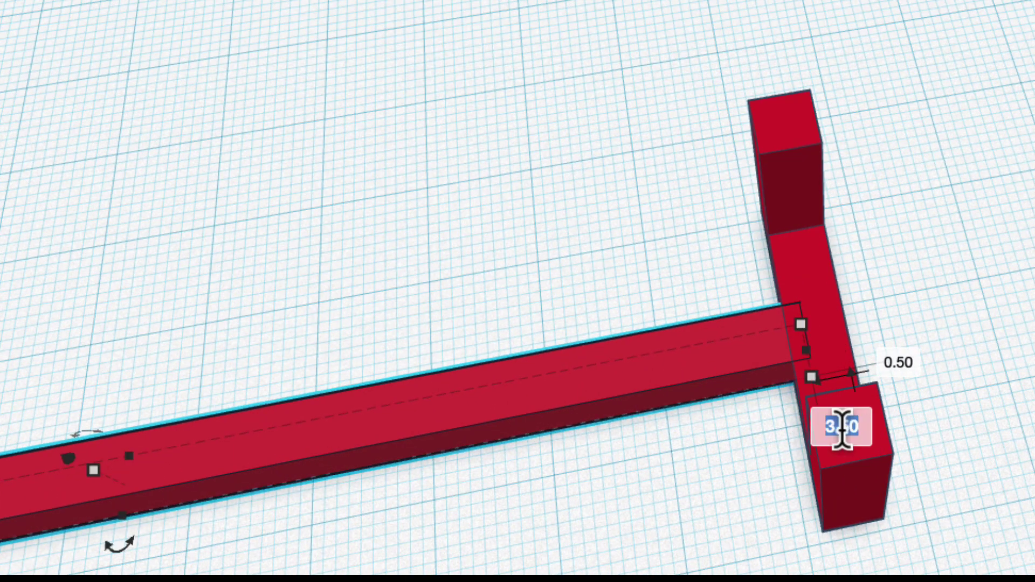
type("5")
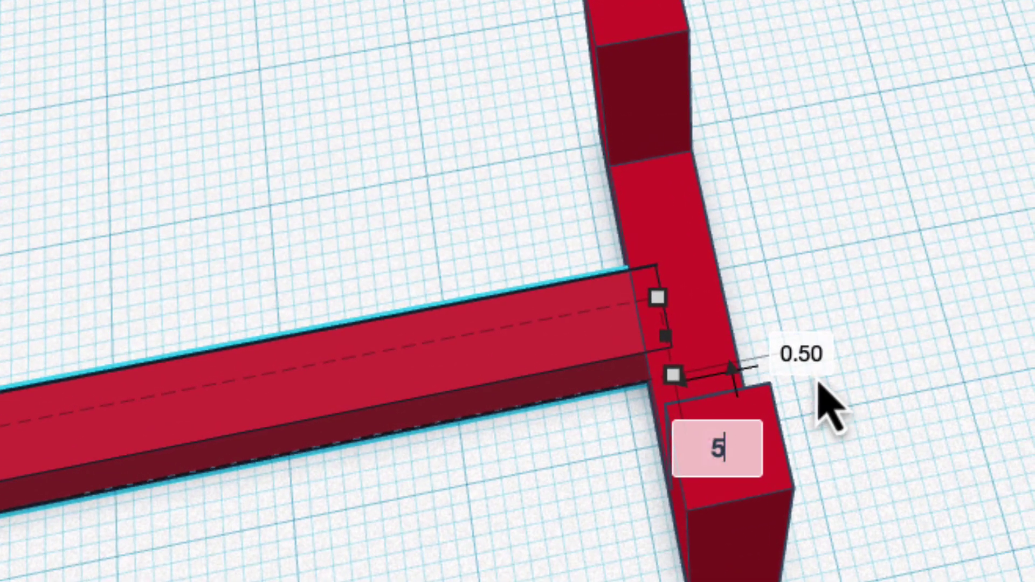
key("Return")
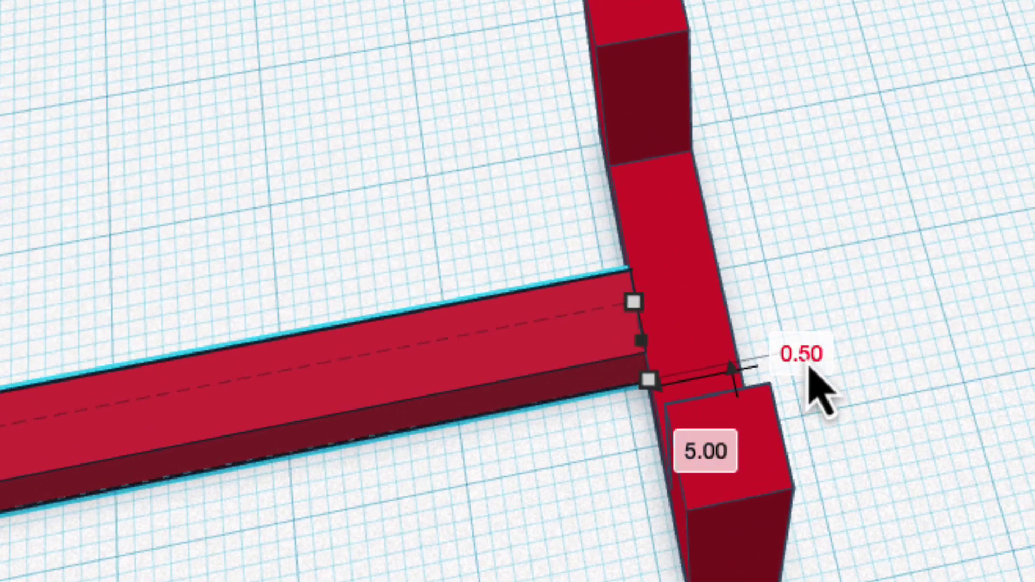
left_click(803, 354)
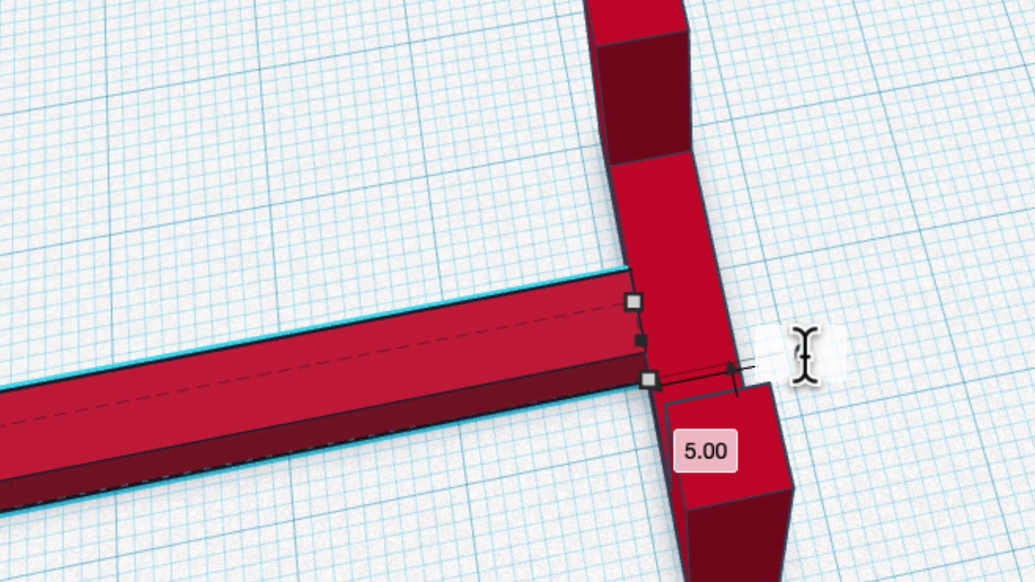
type("0")
key("Return")
left_click(917, 397)
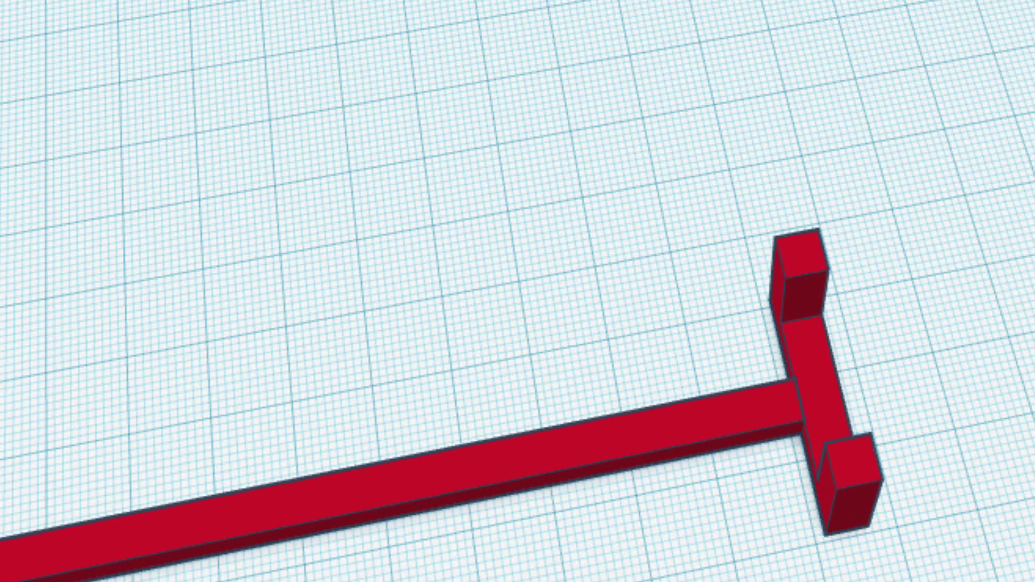
- Select the long bar and U-piece and group them into one splint
left_click_drag(0, 581, 964, 210)
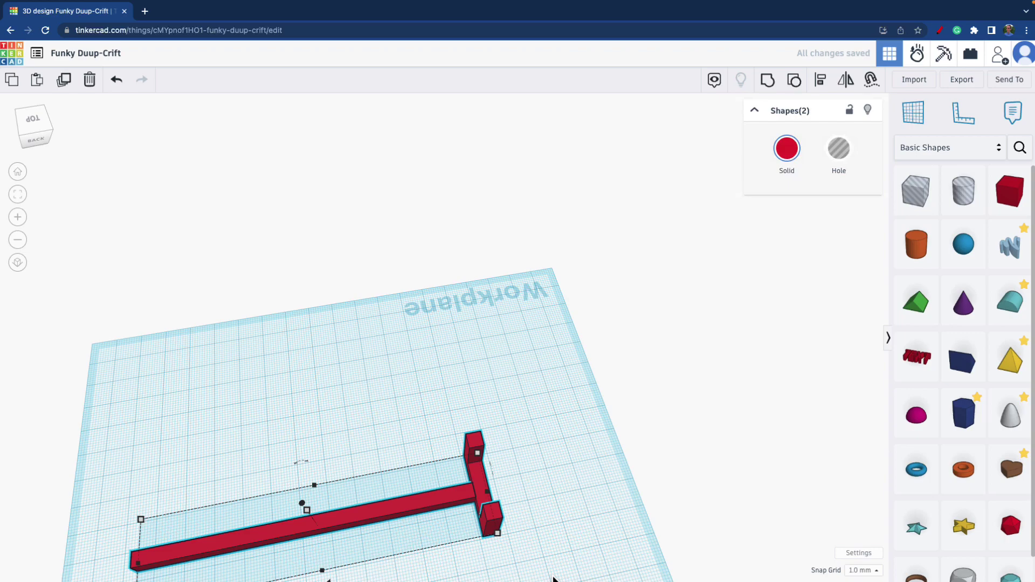
left_click(766, 82)
left_click(493, 324)
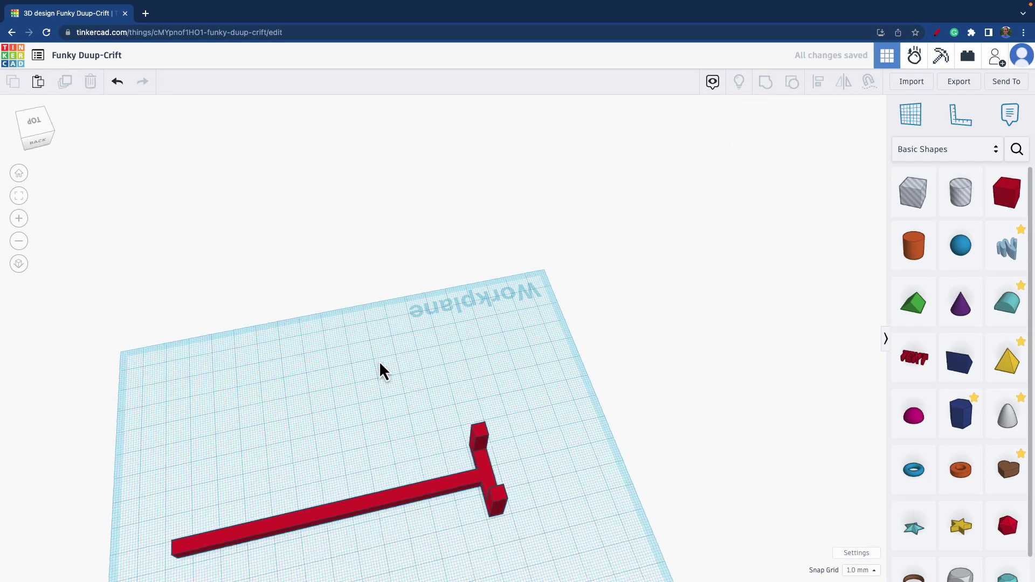
- Rotate the grouped splint 90° so it stands upright
right_click_drag(380, 364, 568, 296)
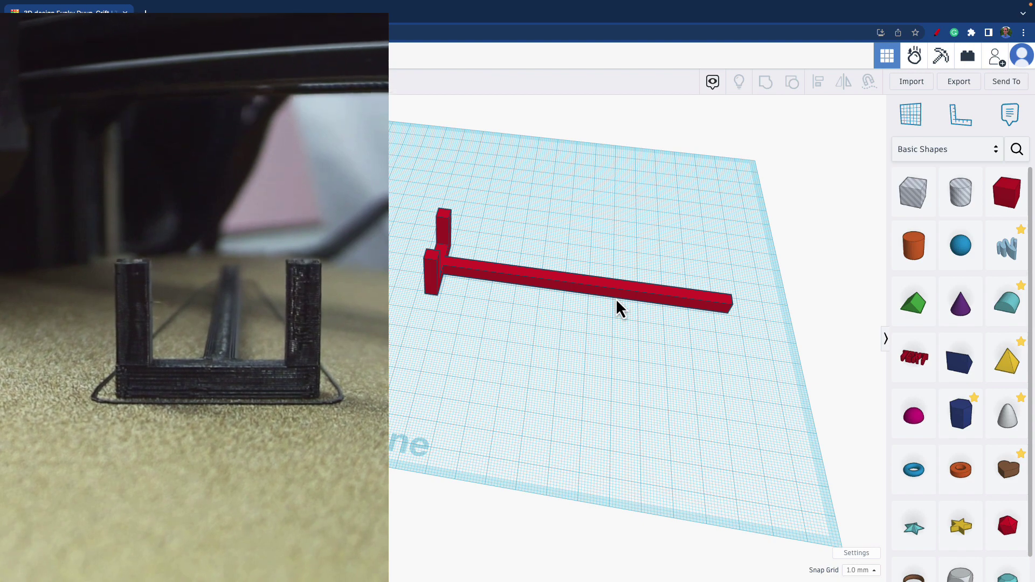
right_click_drag(616, 299, 493, 277)
left_click(493, 277)
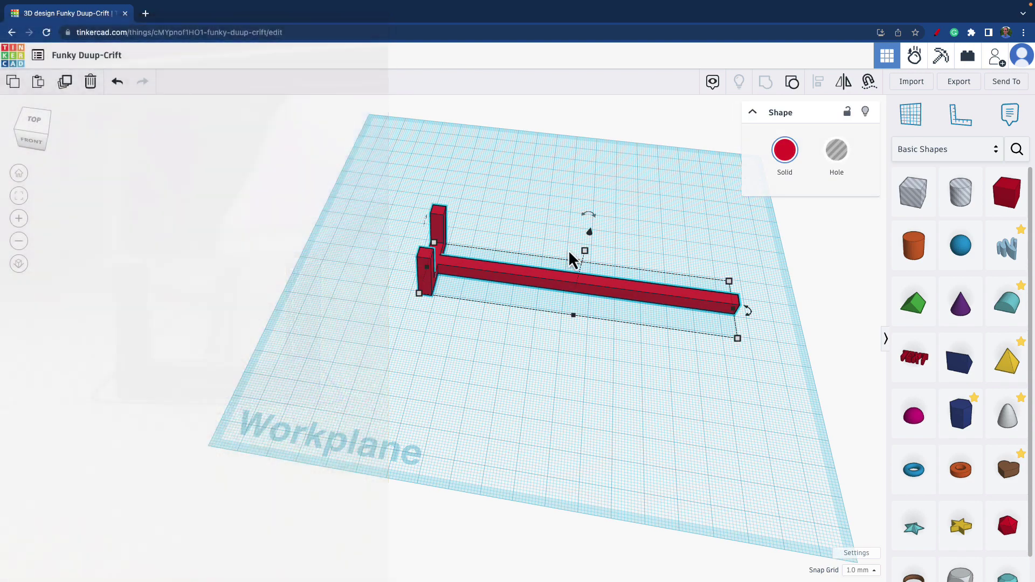
left_click_drag(591, 215, 656, 257)
- Undo the upright rotation so the grouped red splint lies flat on the workplane
left_click(673, 356)
scroll(672, 355, "up", 3)
scroll(672, 357, "down", 5)
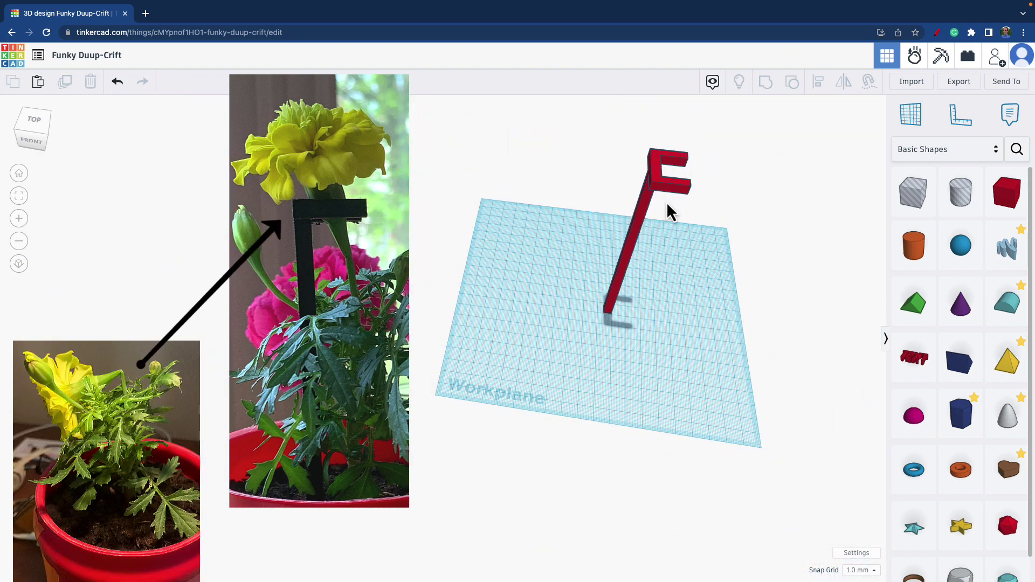
right_click_drag(684, 229, 667, 218)
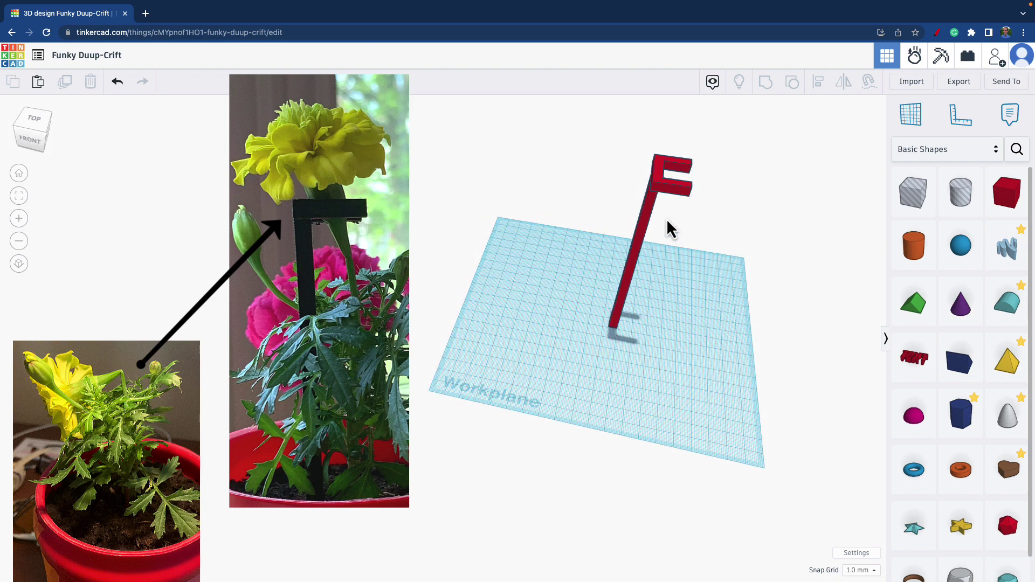
key("ctrl+z")
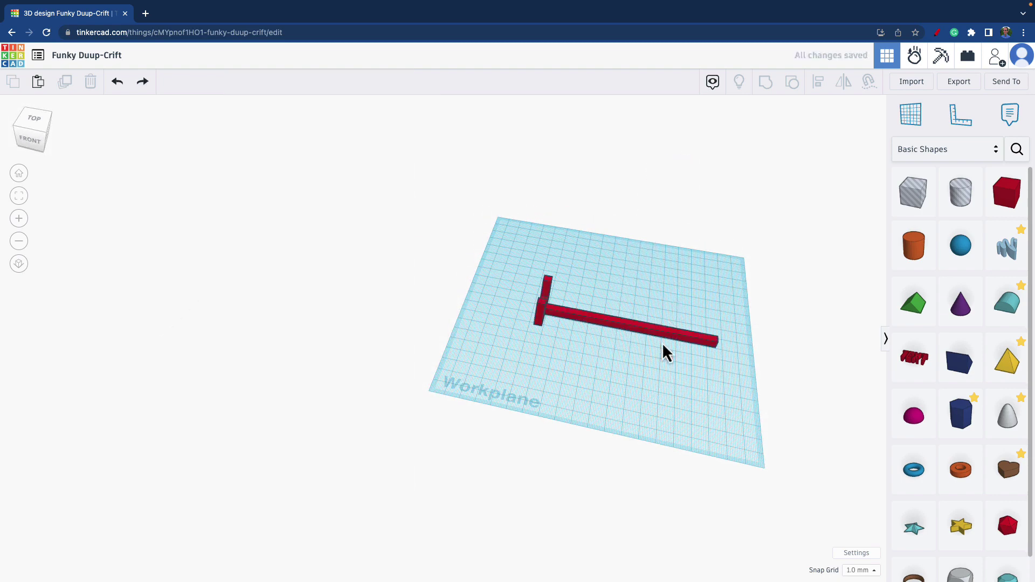